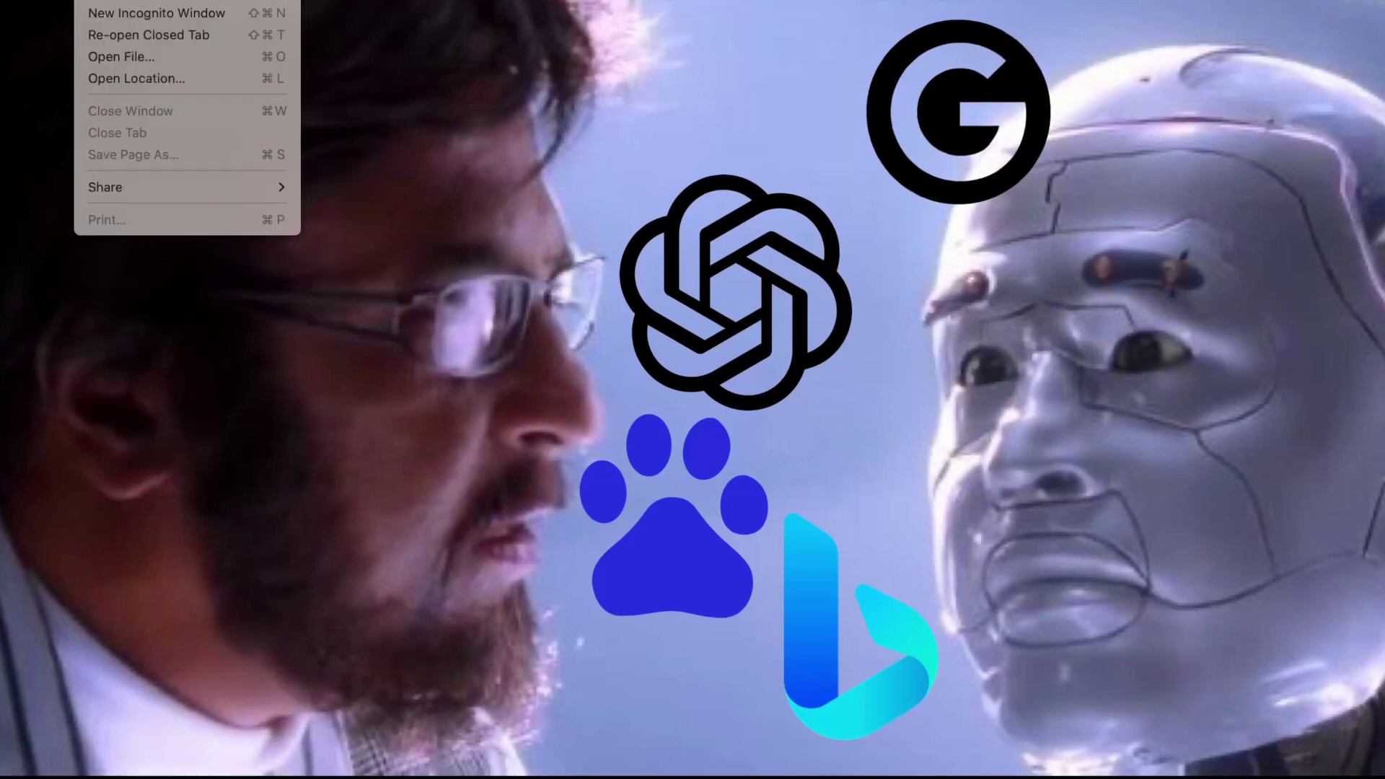
# Open chat.openai.com in a new browser window.
pyautogui.press('super+n')
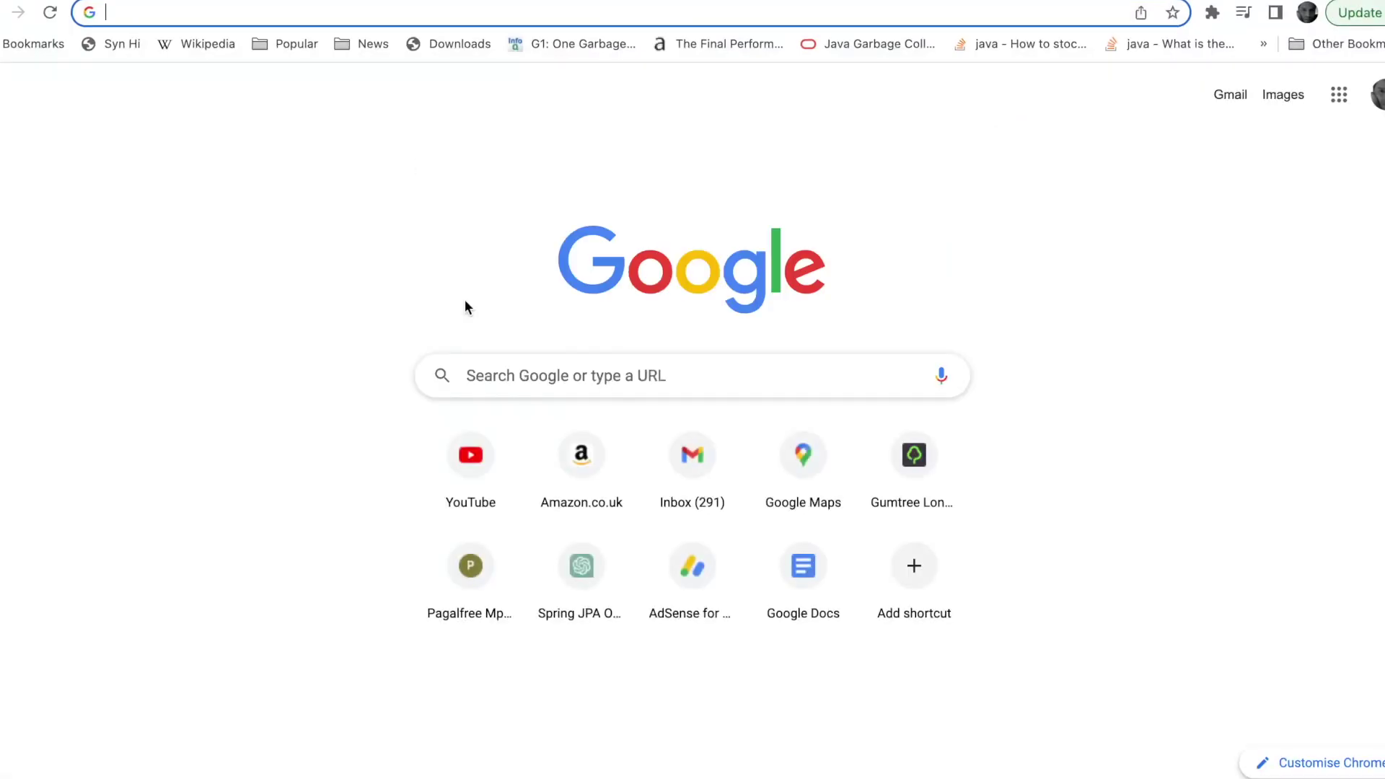
pyautogui.click(339, 15)
pyautogui.write('c')
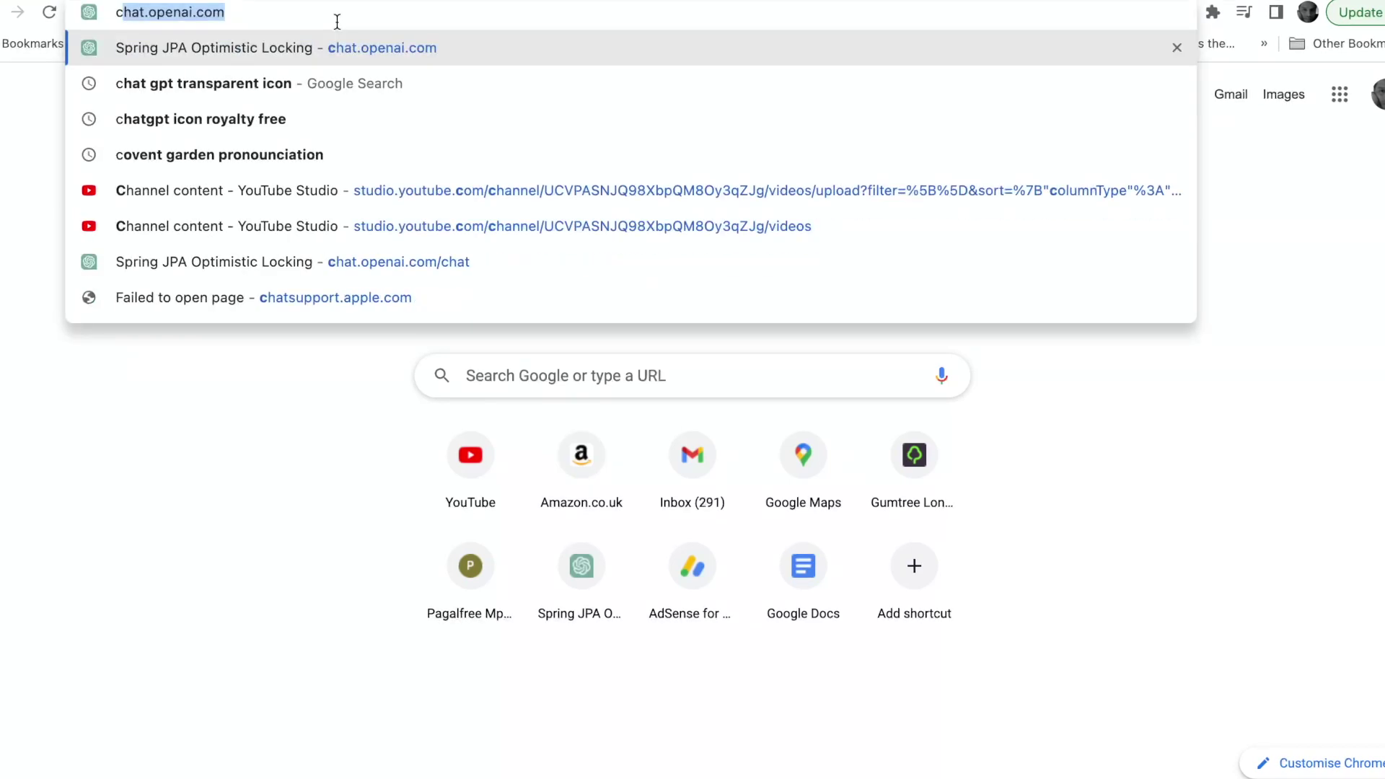
pyautogui.press('Return')
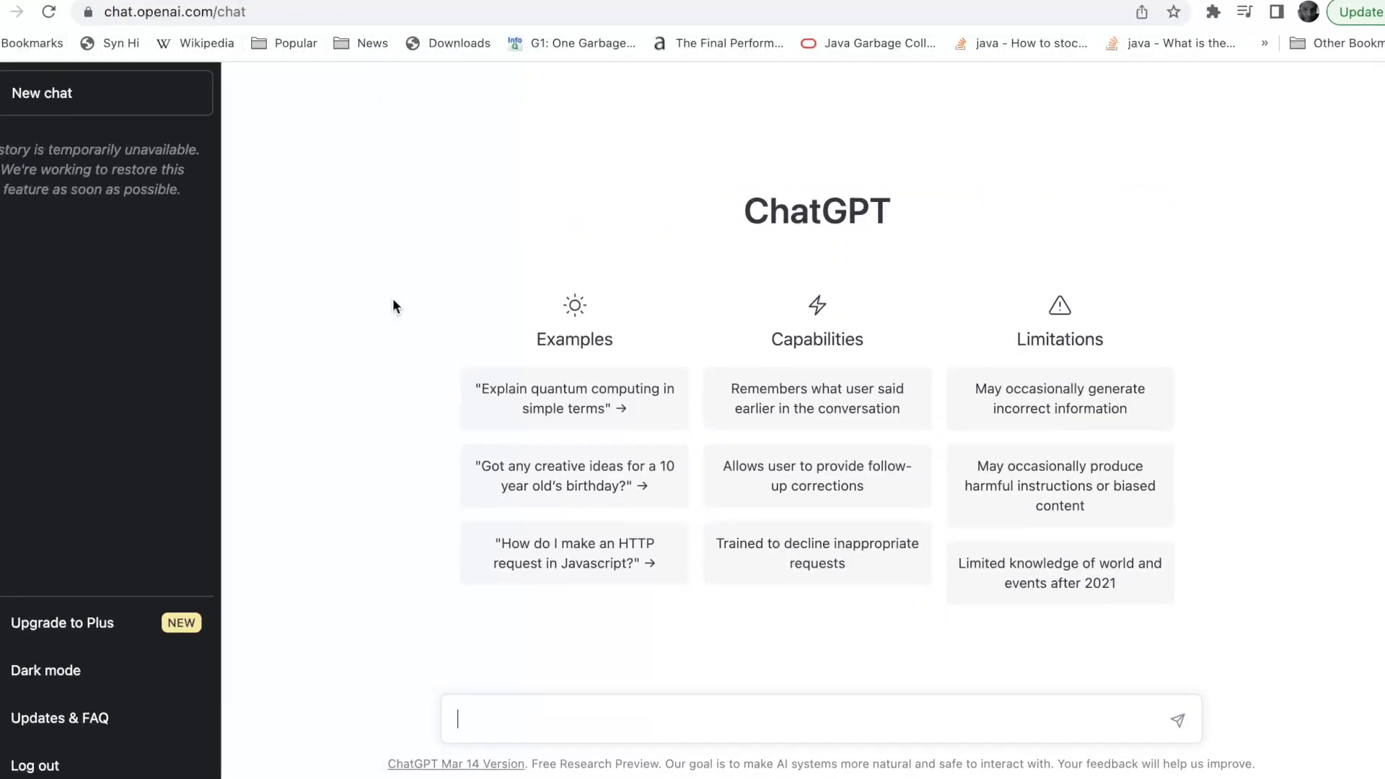
# Ask ChatGPT: 'Write me a spring application that takes care of lost-updates'.
pyautogui.click(497, 706)
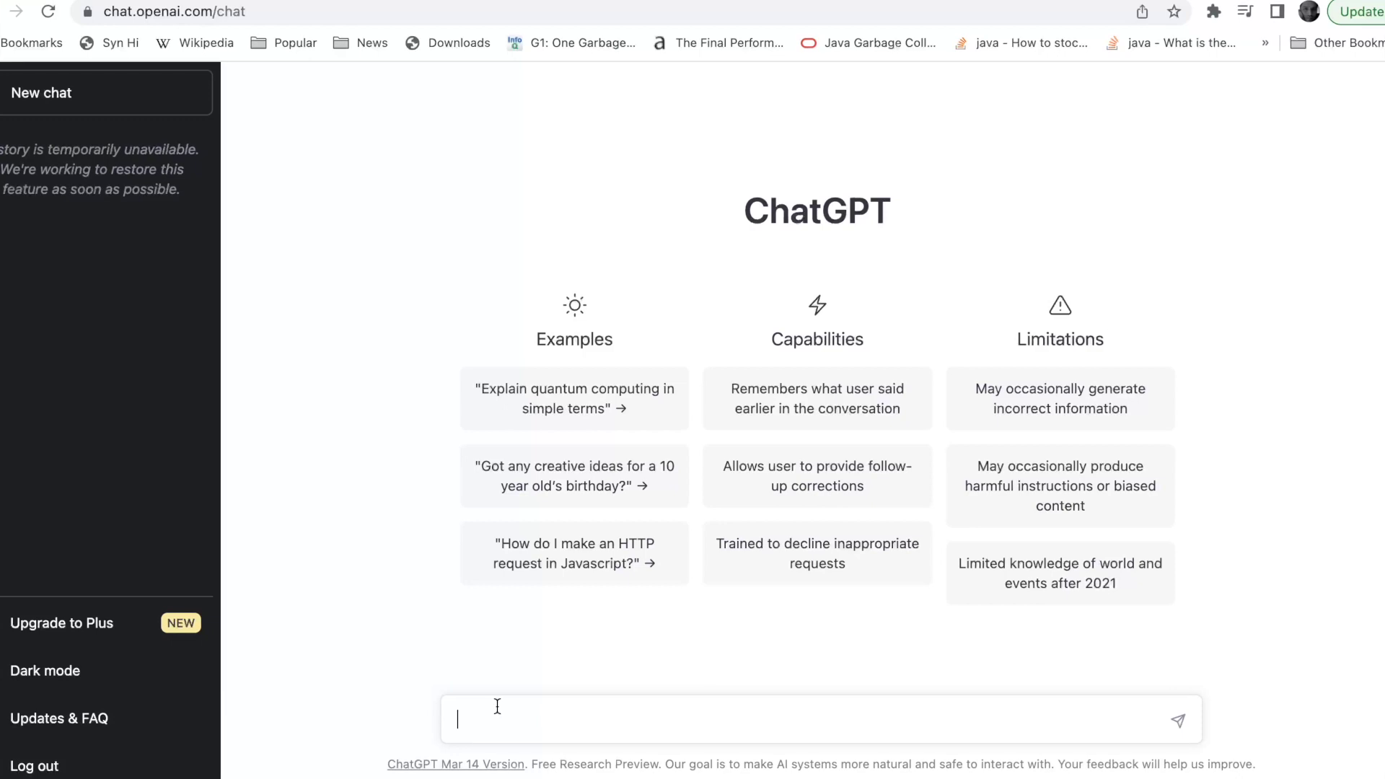
pyautogui.write('Write me a ')
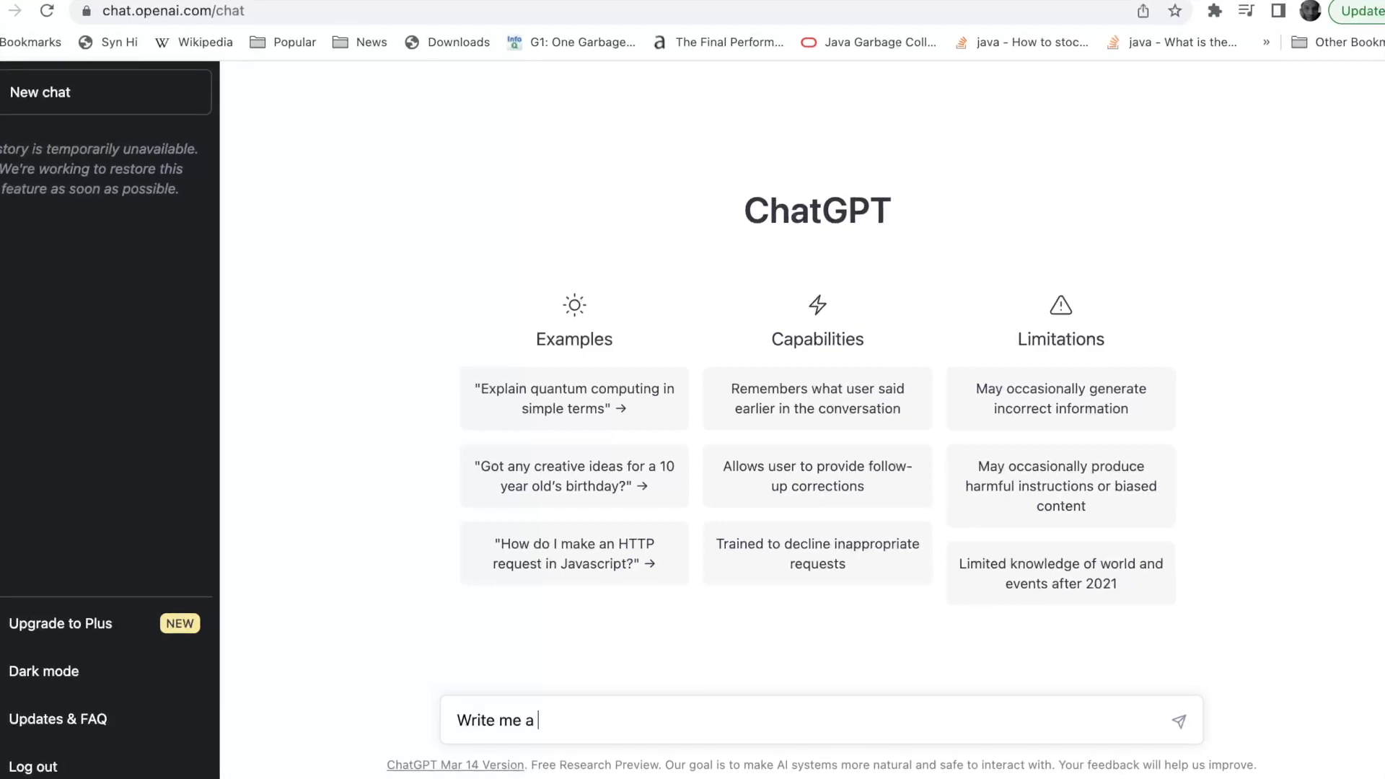
pyautogui.write('spring appl')
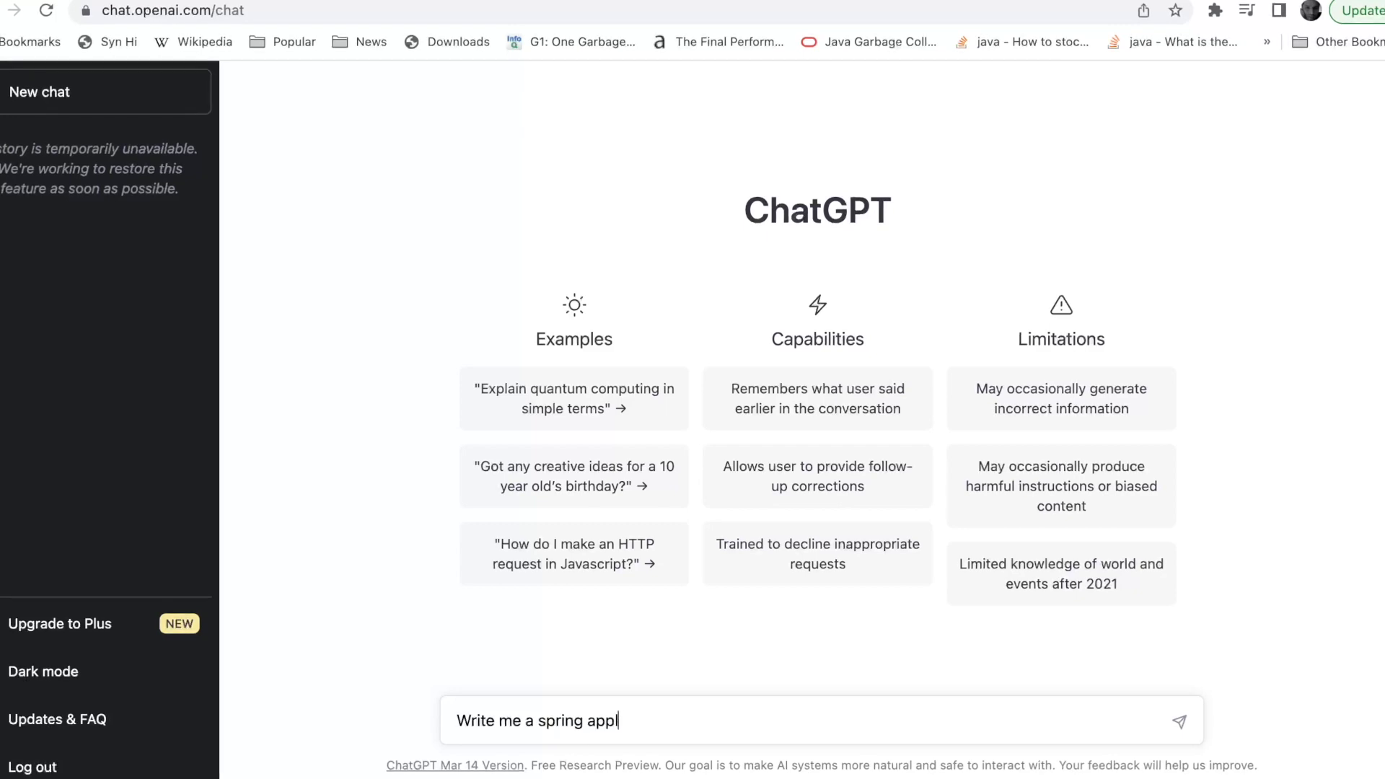
pyautogui.write('ication that')
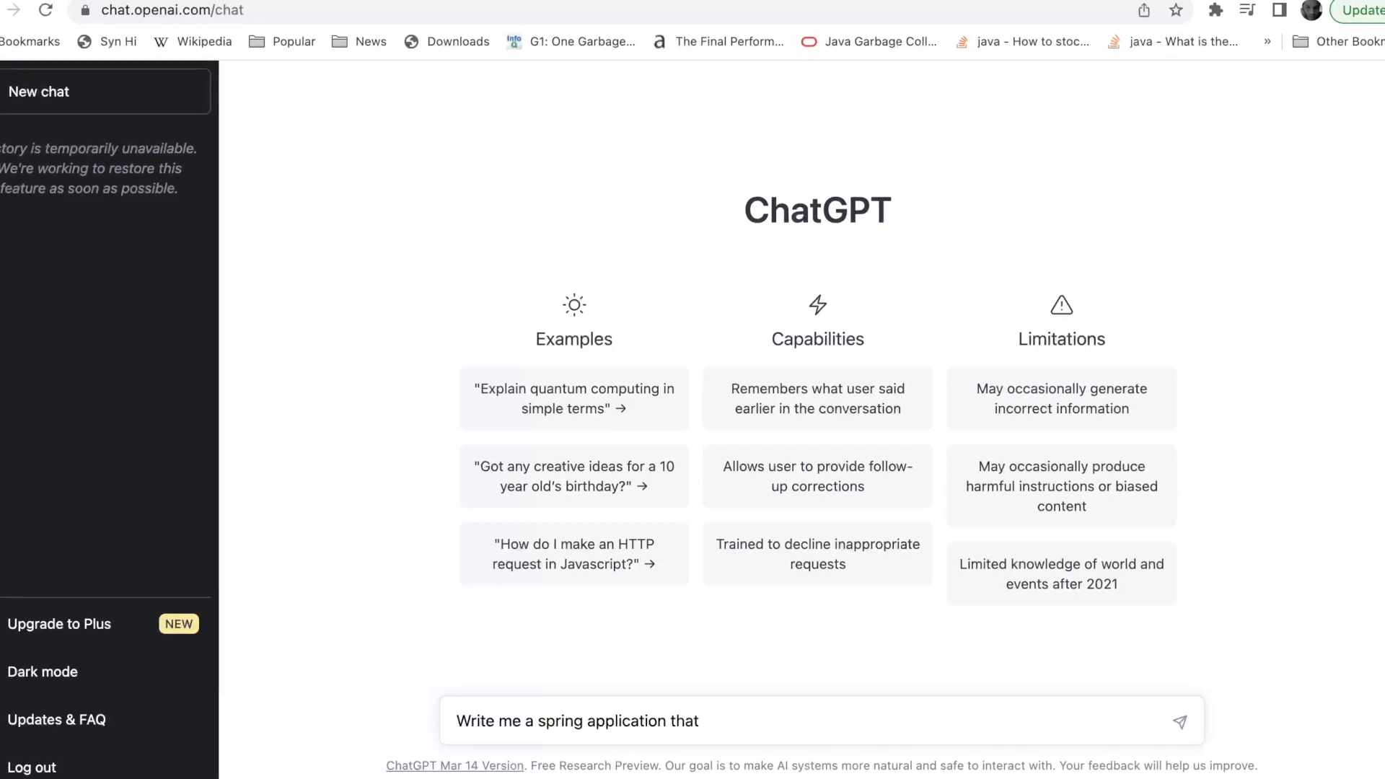
pyautogui.write(' takes care of ')
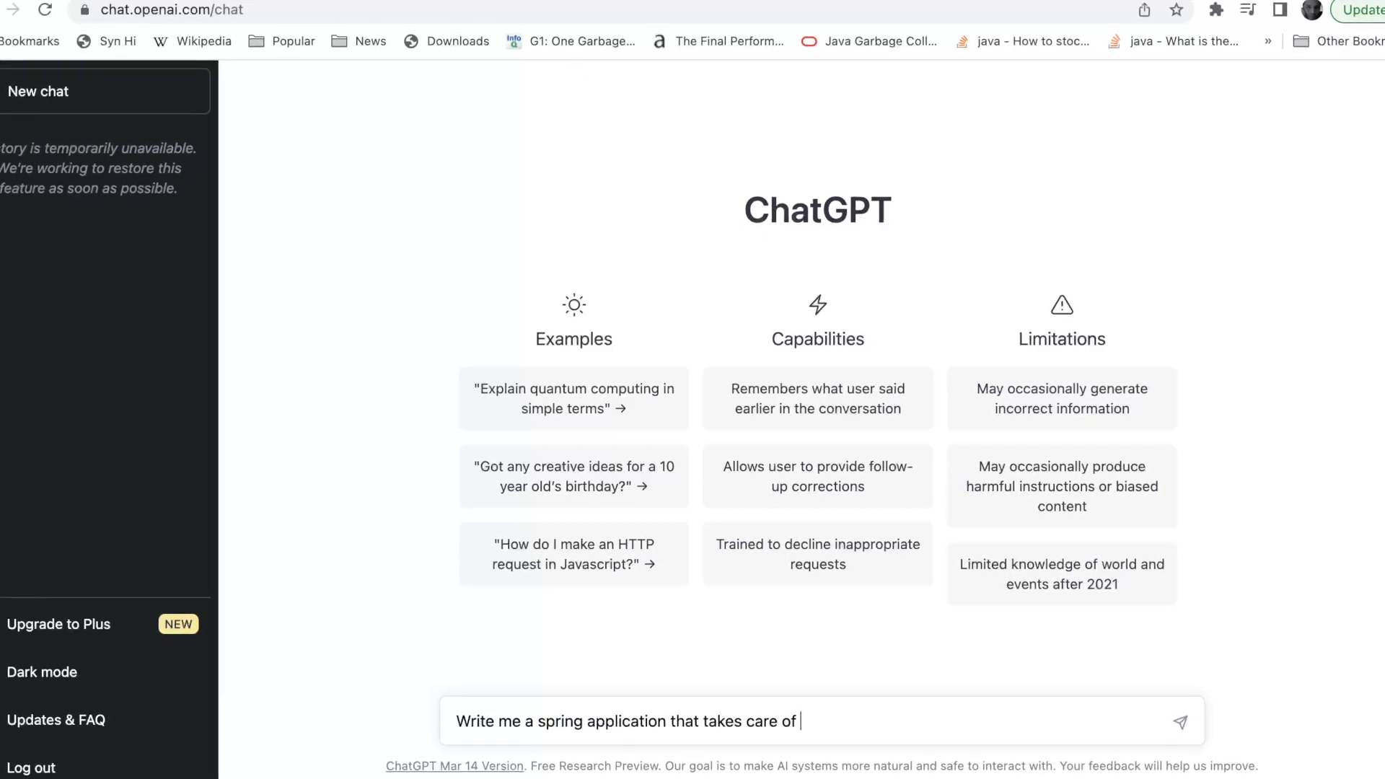
pyautogui.write('lost-updates')
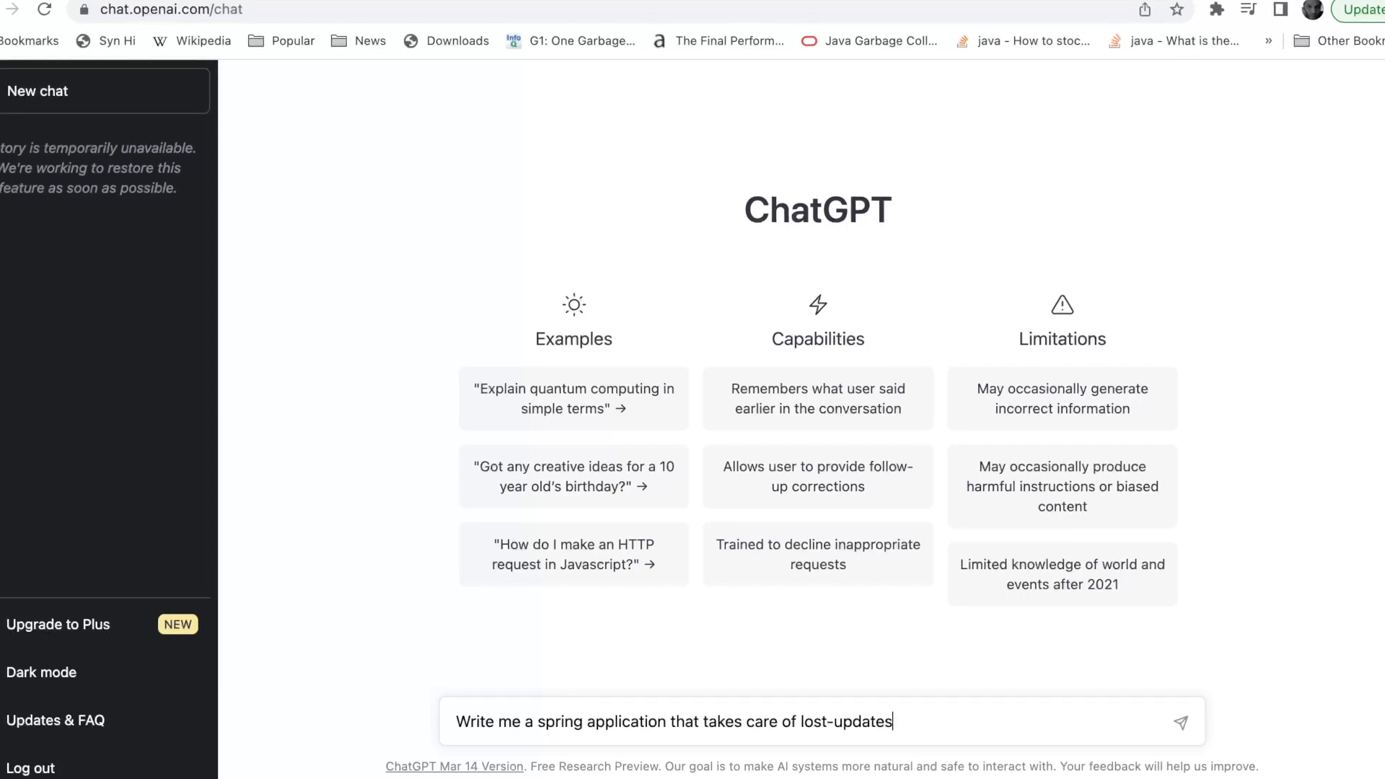
pyautogui.press('Return')
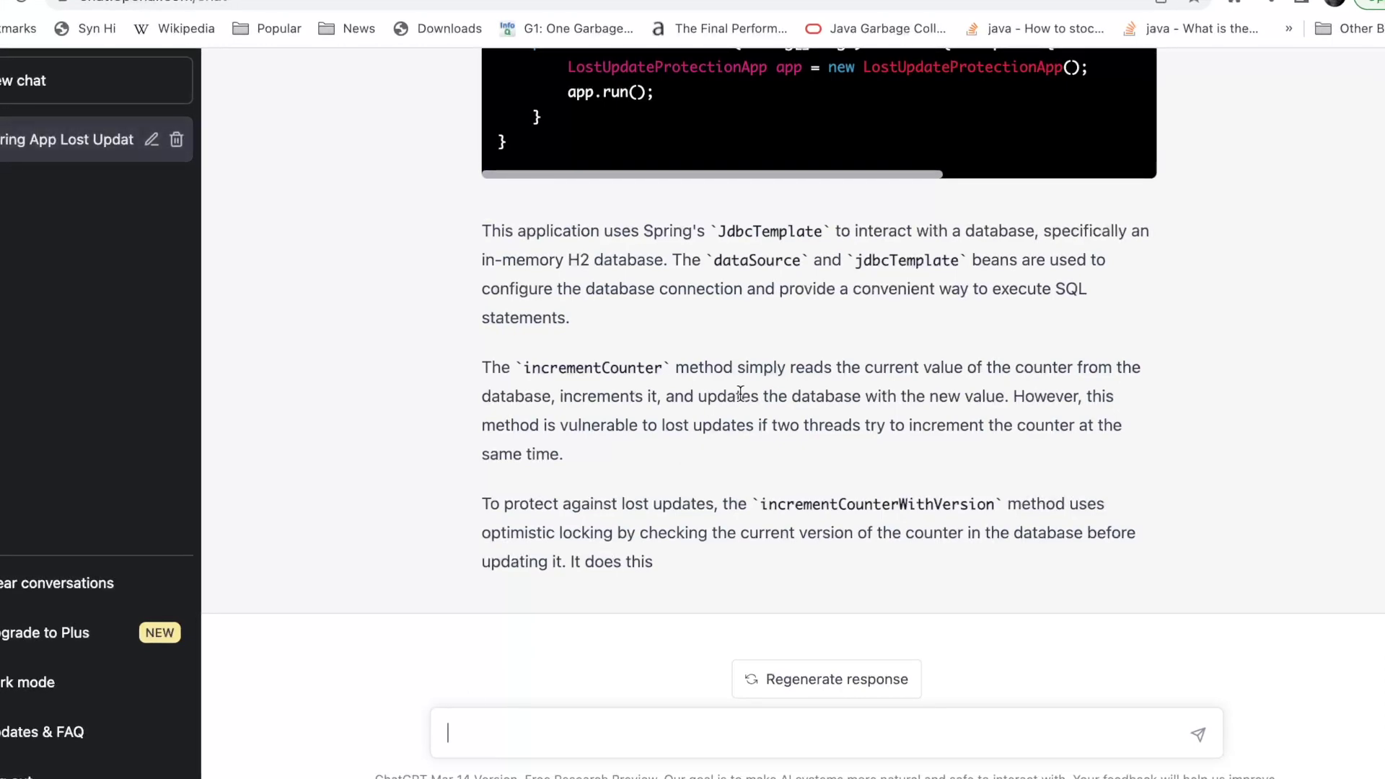
# Scroll up through the finished JdbcTemplate counter app with optimistic version checks.
pyautogui.scroll(10, 740, 393)
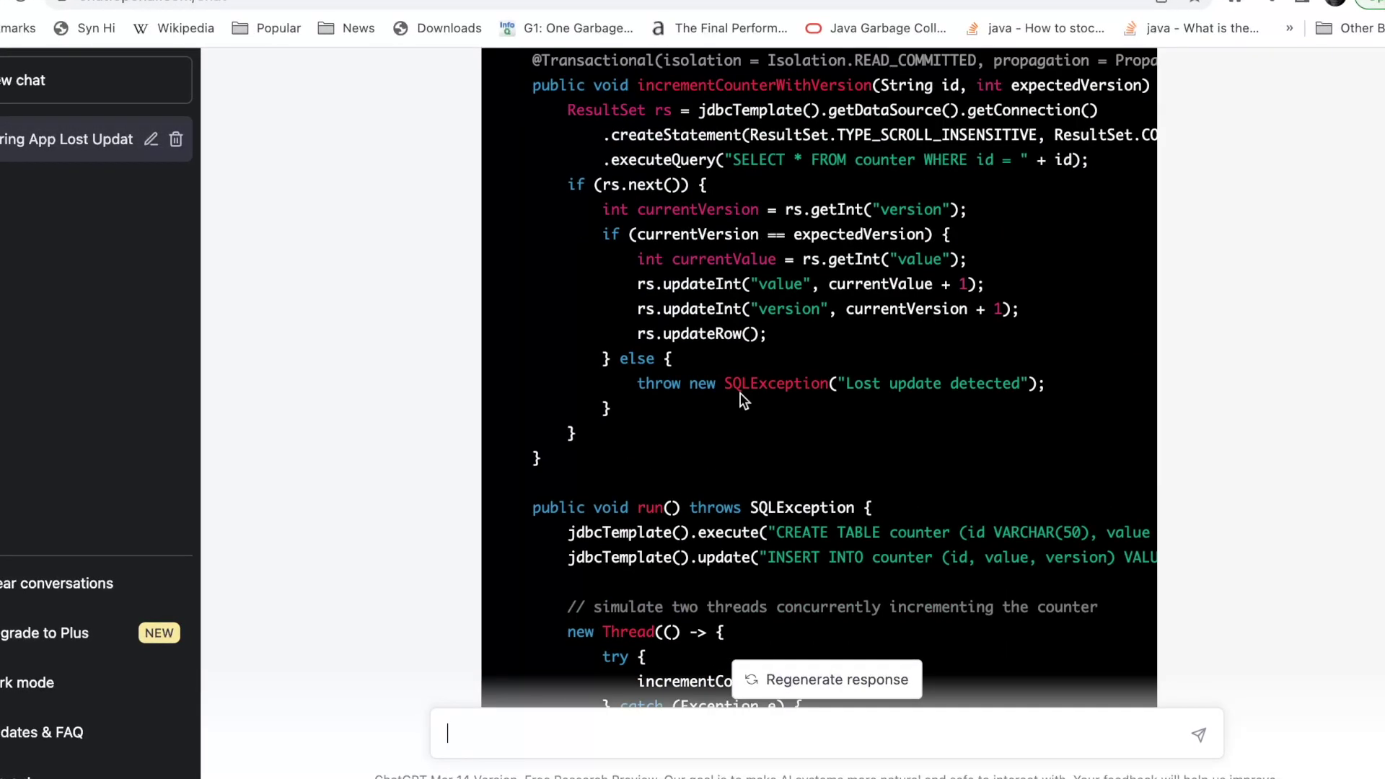
# Scroll through the reply's code and explanation to review the incrementCounterWithVersion approach.
pyautogui.scroll(10, 744, 399)
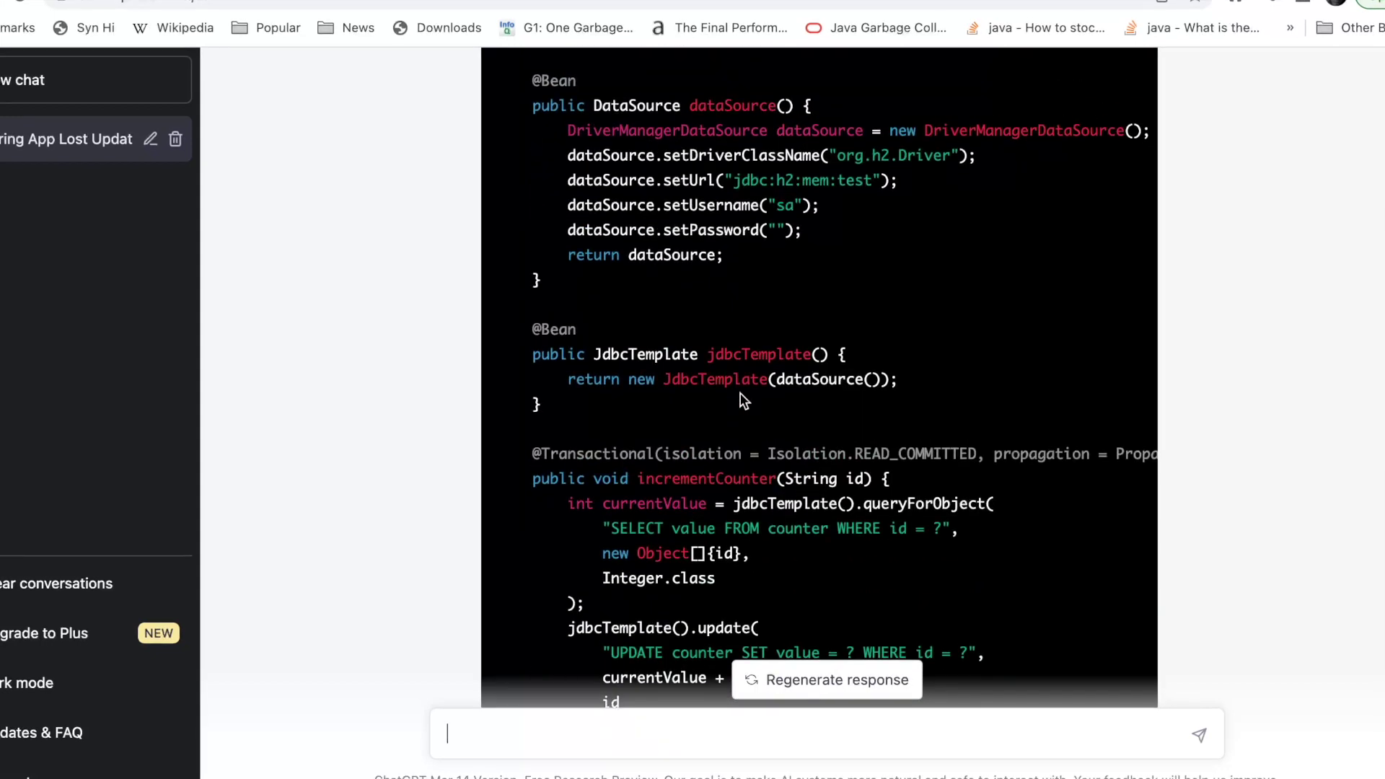
pyautogui.scroll(3, 740, 393)
pyautogui.scroll(-4, 741, 394)
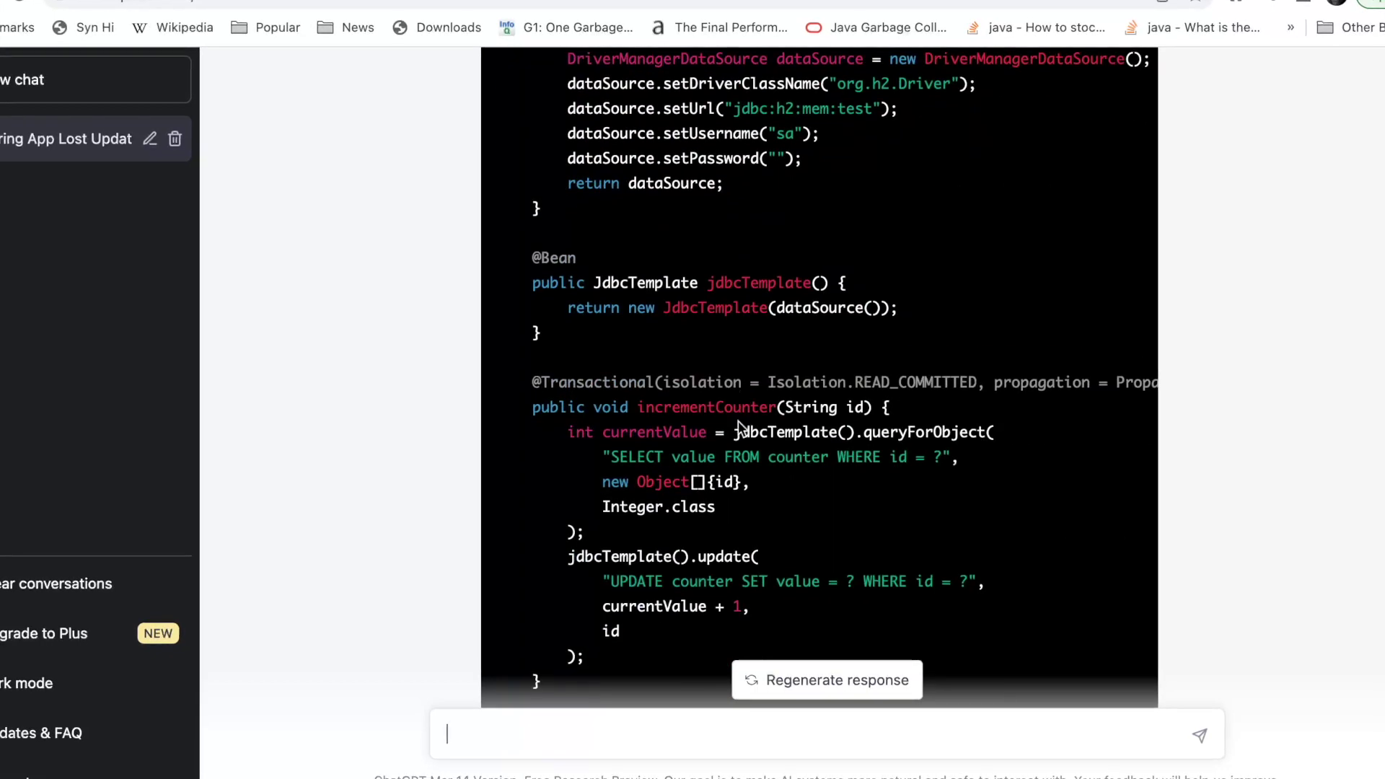
pyautogui.scroll(-2, 738, 421)
pyautogui.scroll(-2, 749, 382)
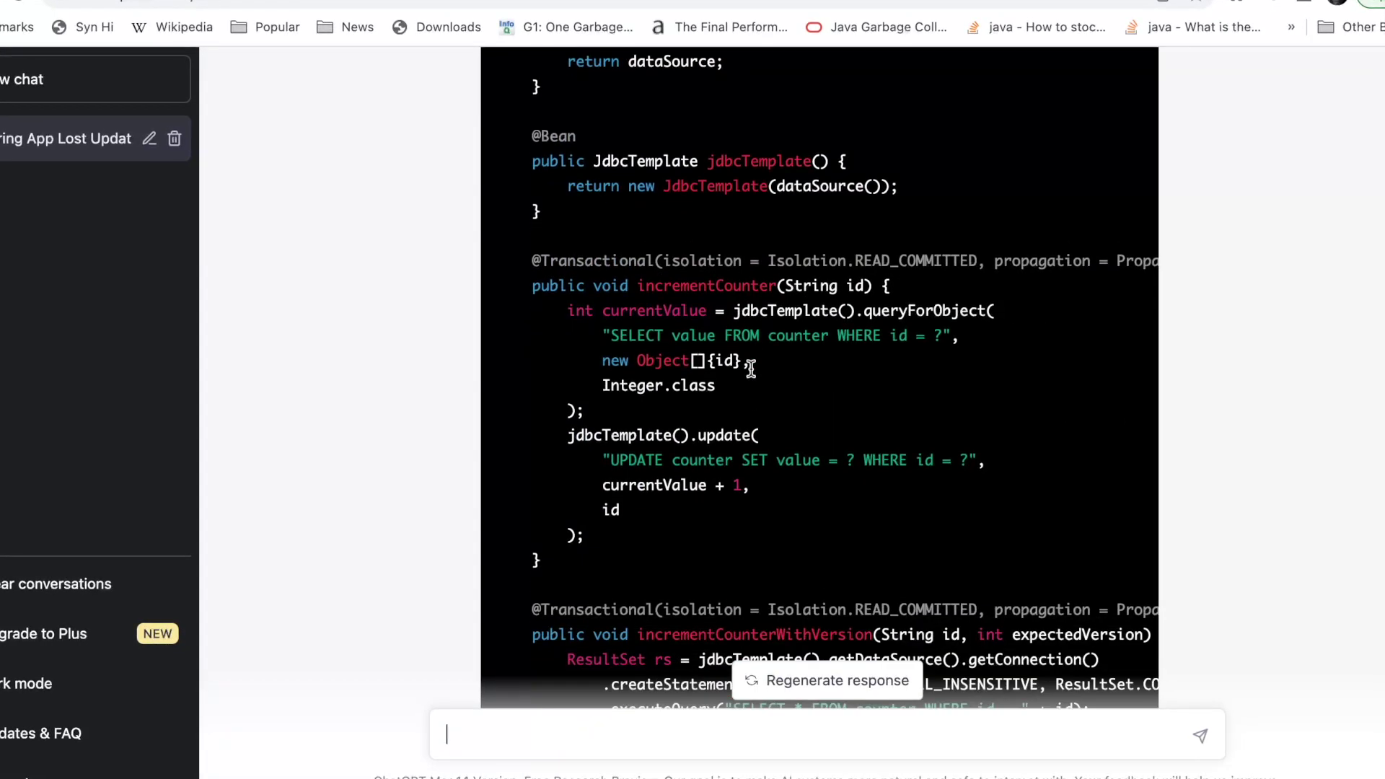
pyautogui.hscroll(5, 751, 368)
pyautogui.hscroll(-5, 750, 368)
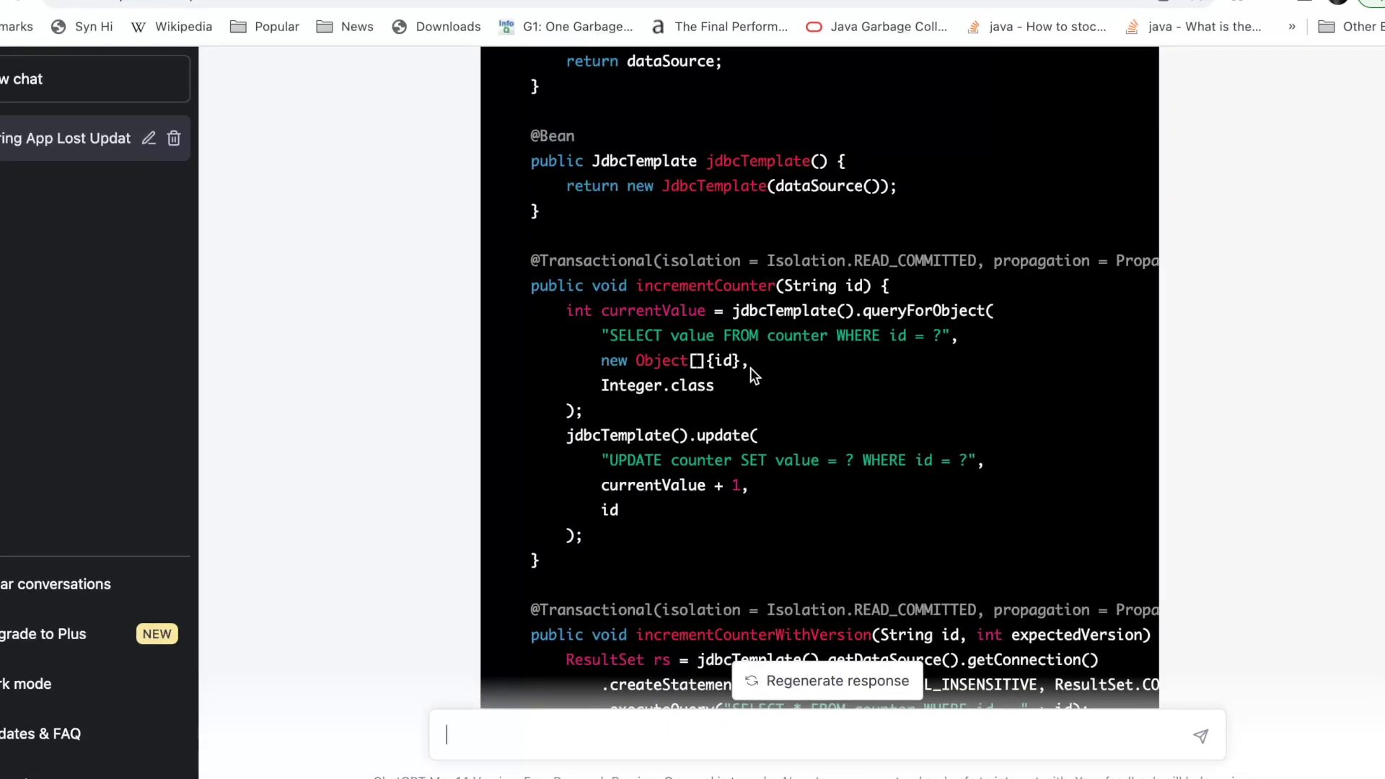
pyautogui.scroll(-2, 855, 415)
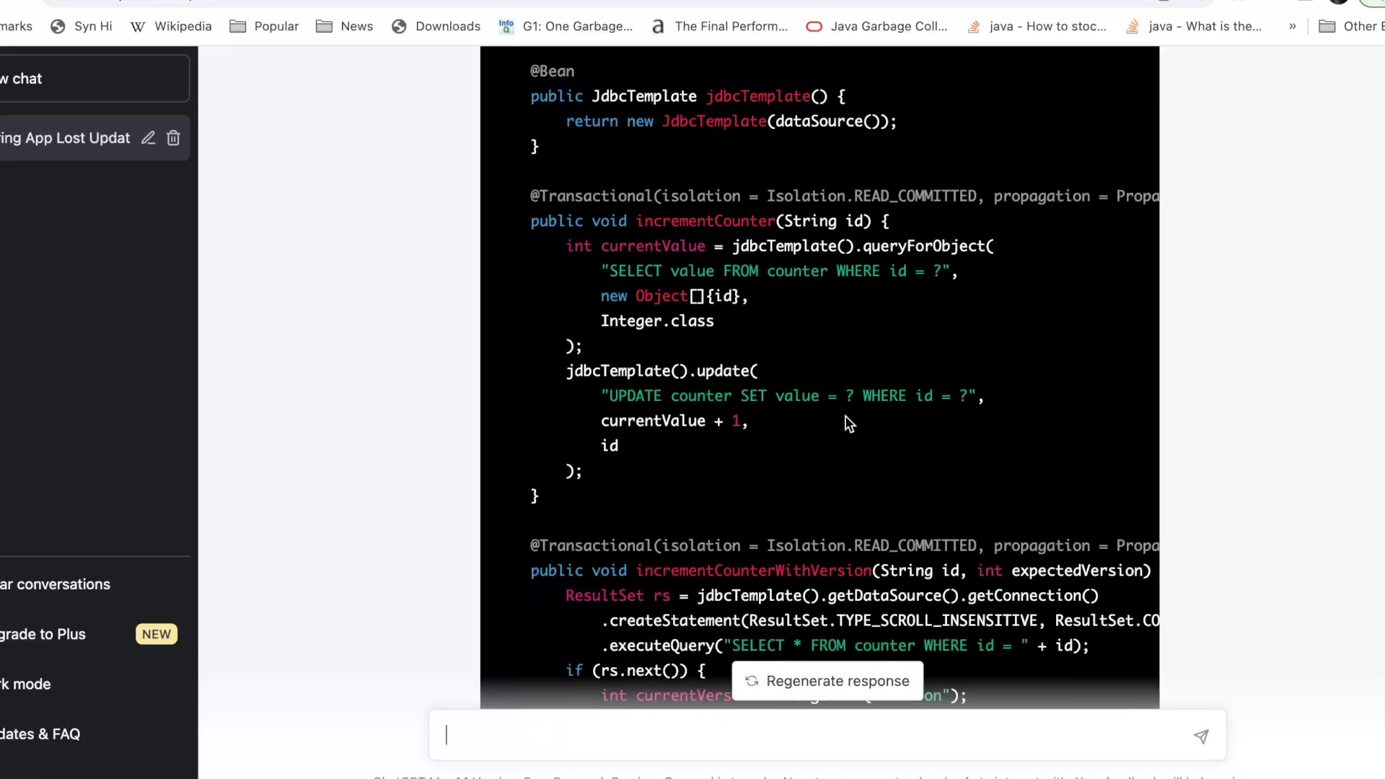
pyautogui.scroll(-5, 818, 460)
pyautogui.scroll(-2, 818, 462)
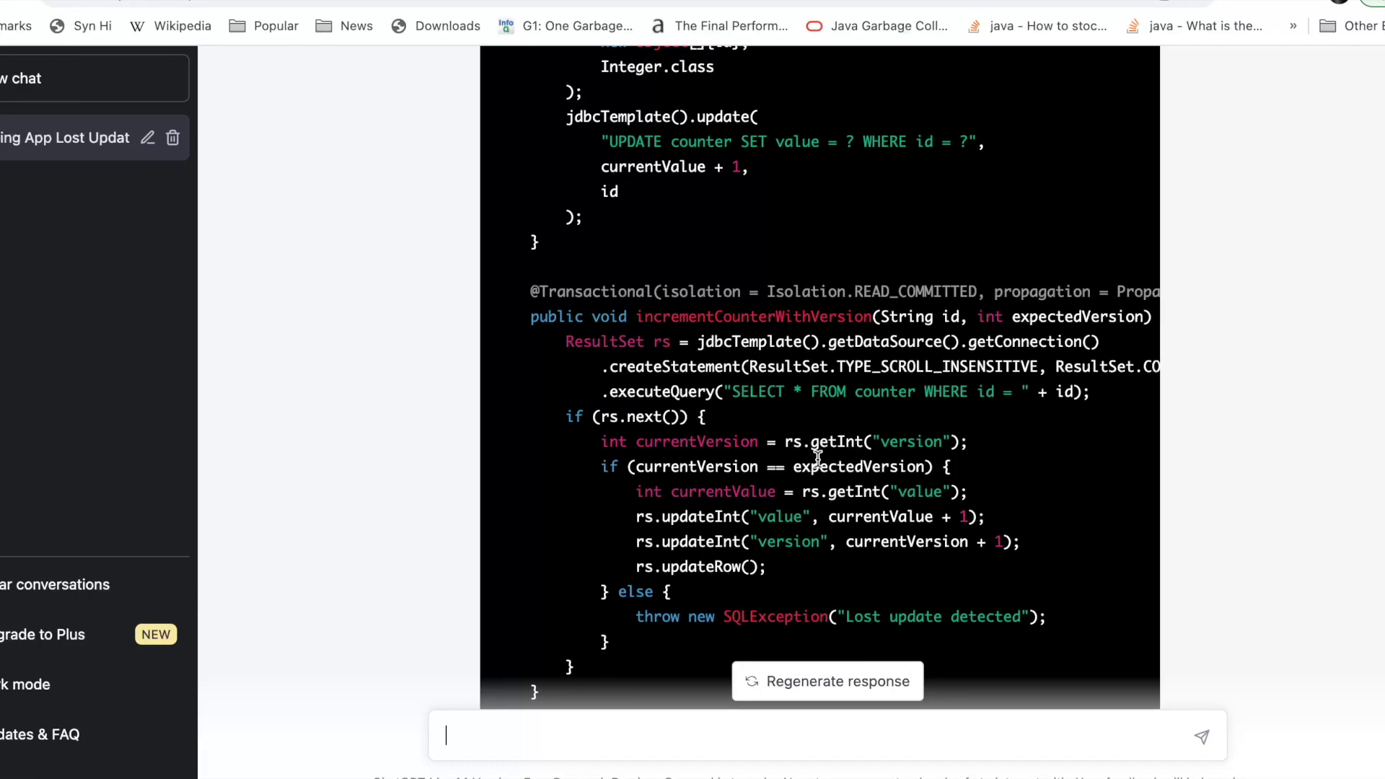
pyautogui.hscroll(2, 818, 459)
pyautogui.hscroll(-2, 818, 458)
pyautogui.scroll(6, 818, 459)
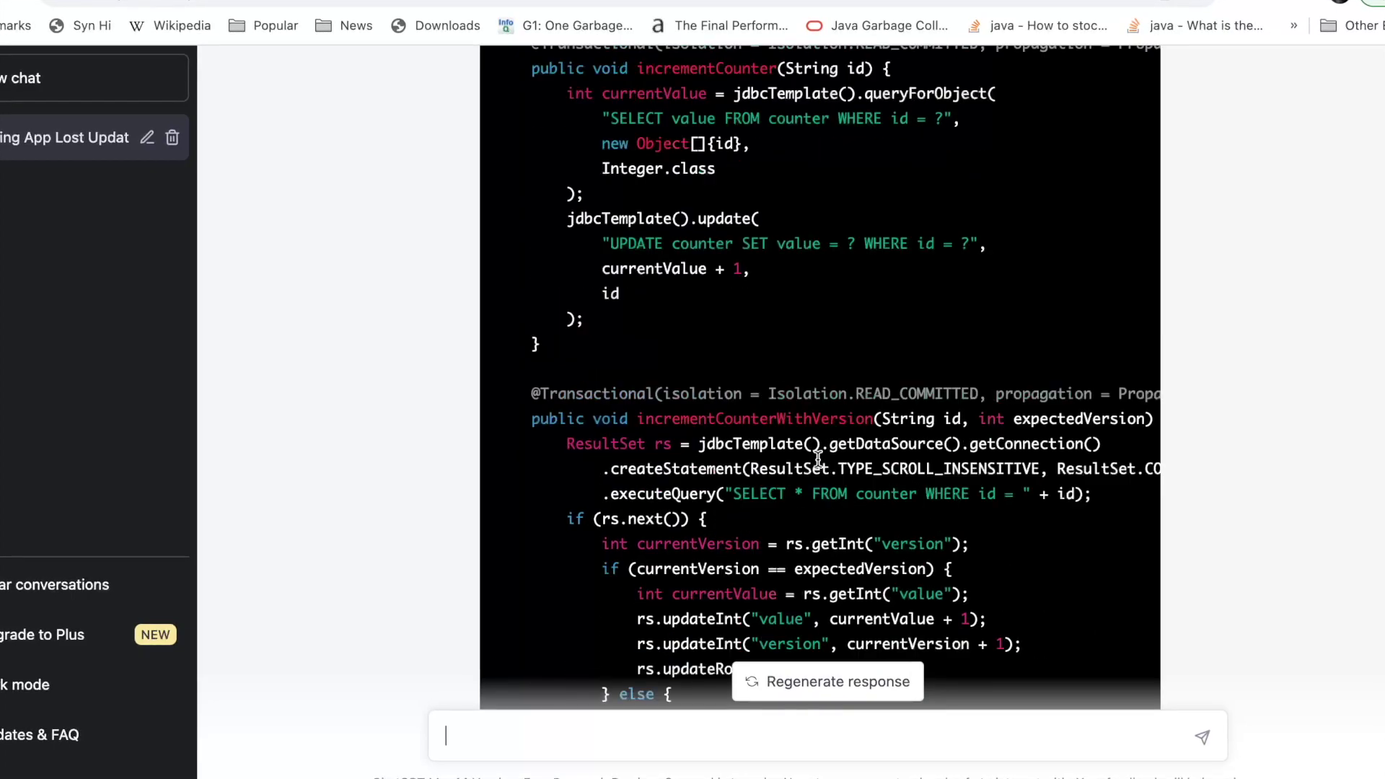
pyautogui.scroll(-15, 818, 460)
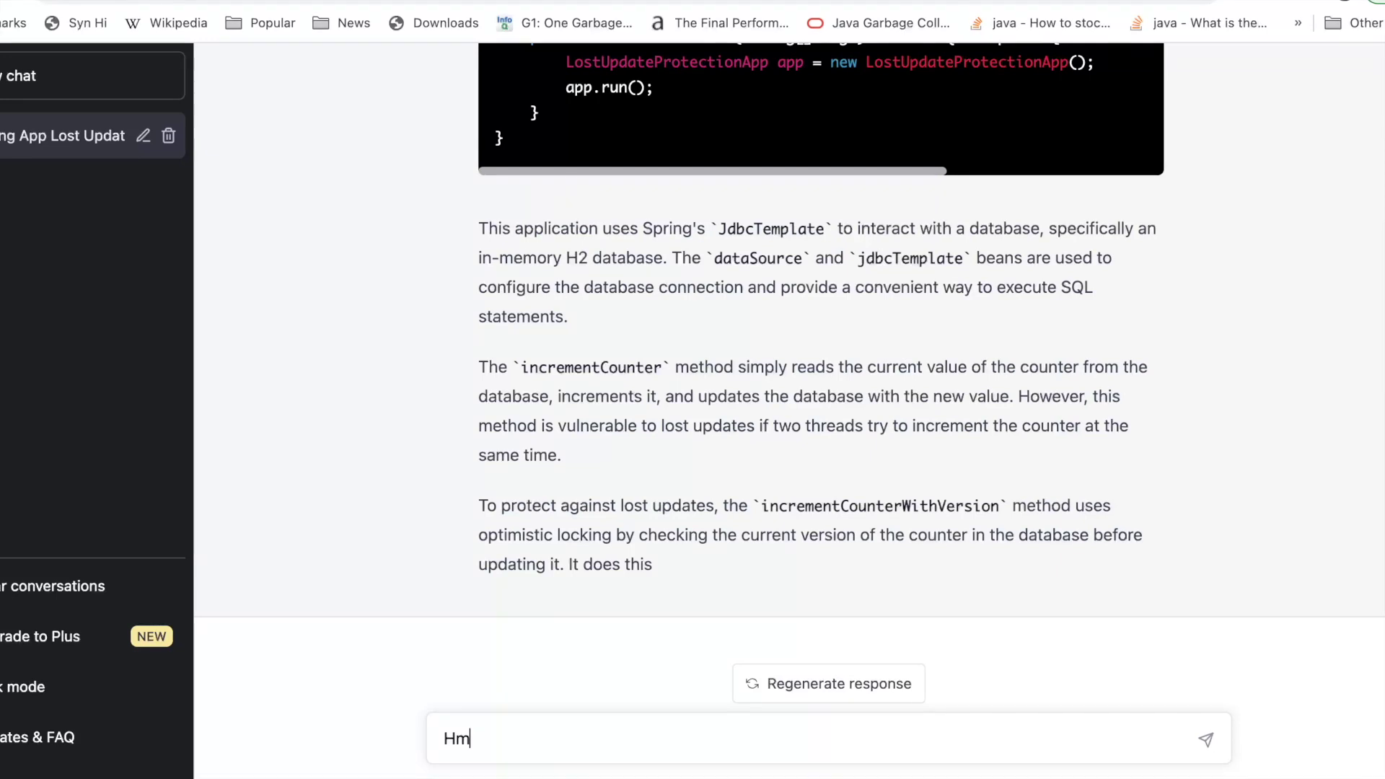
# Send the follow-up 'does not look correct. why are we not using select for update', rejecting the version approach.
pyautogui.write('does not l')
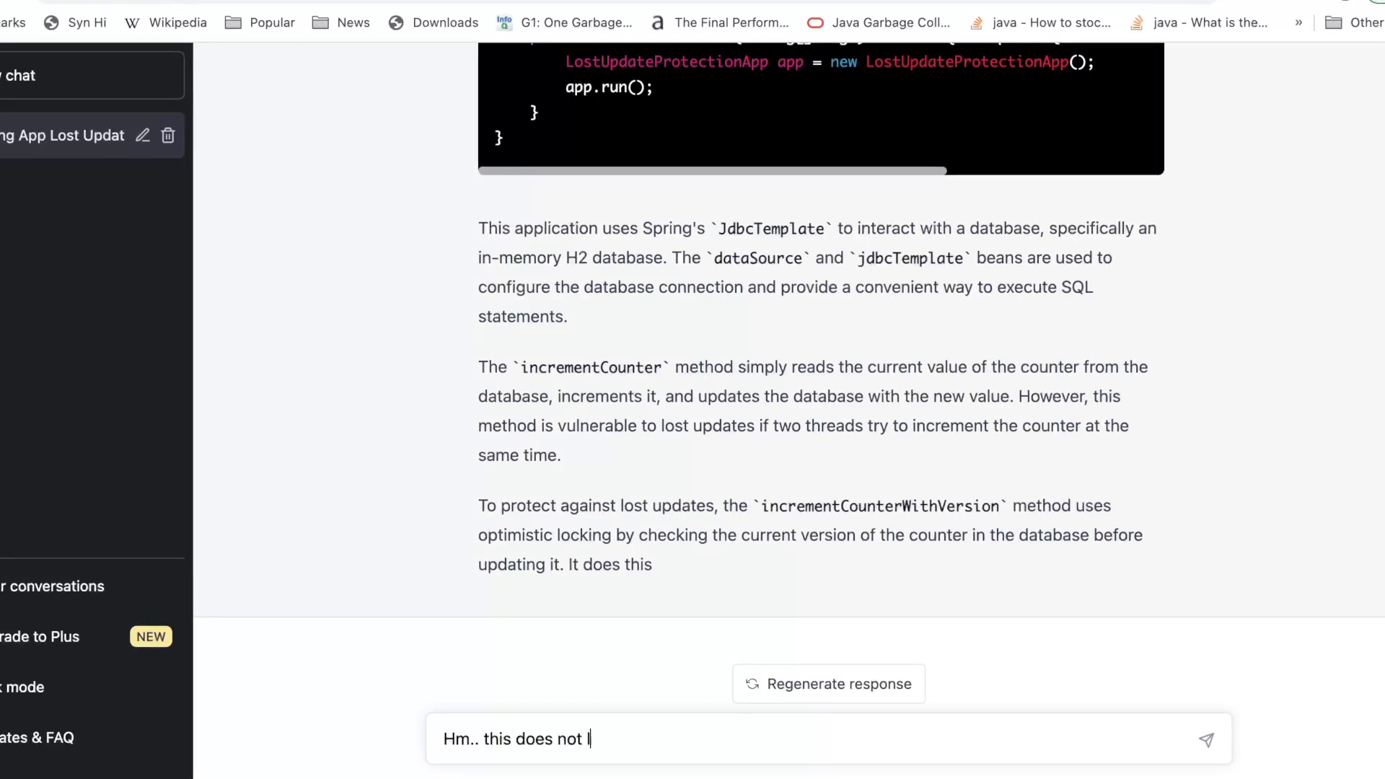
pyautogui.write('ook correct. wh')
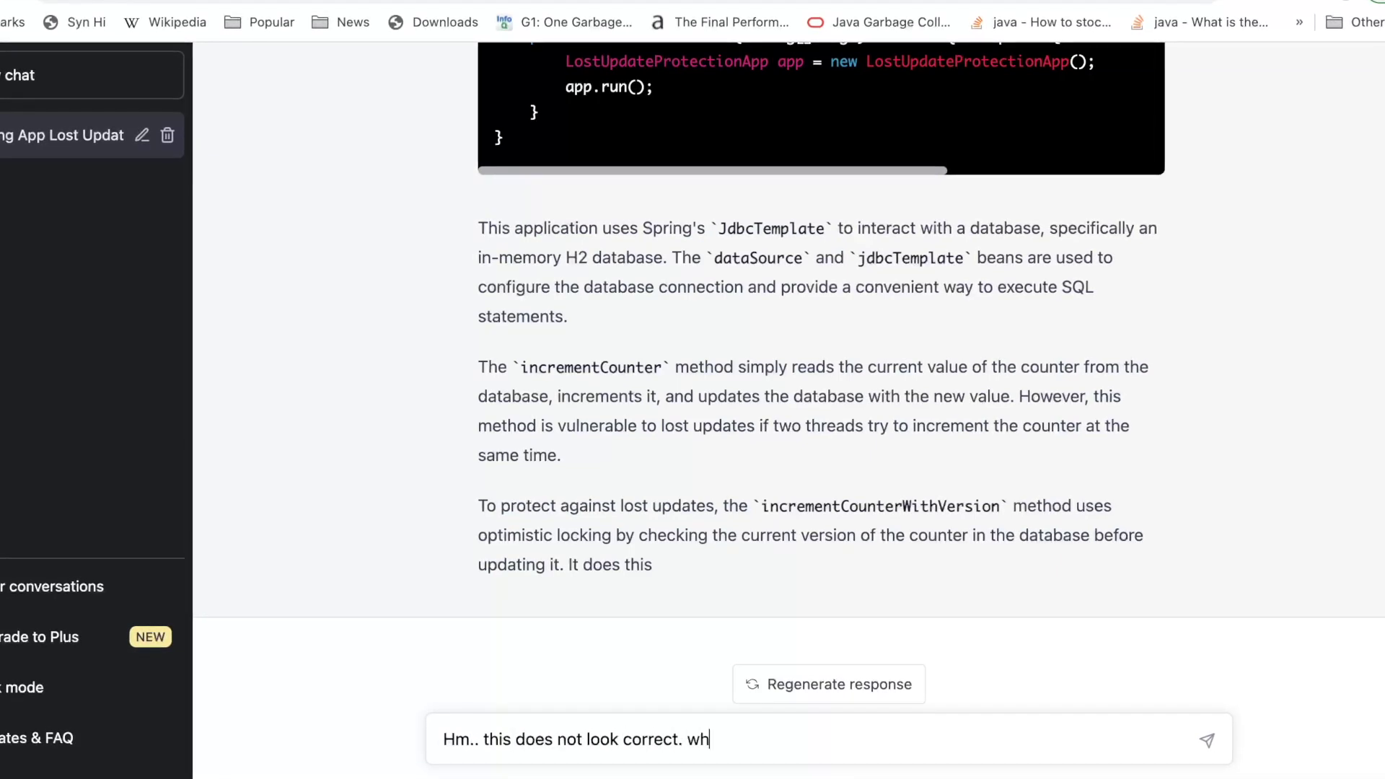
pyautogui.write('y are we not u')
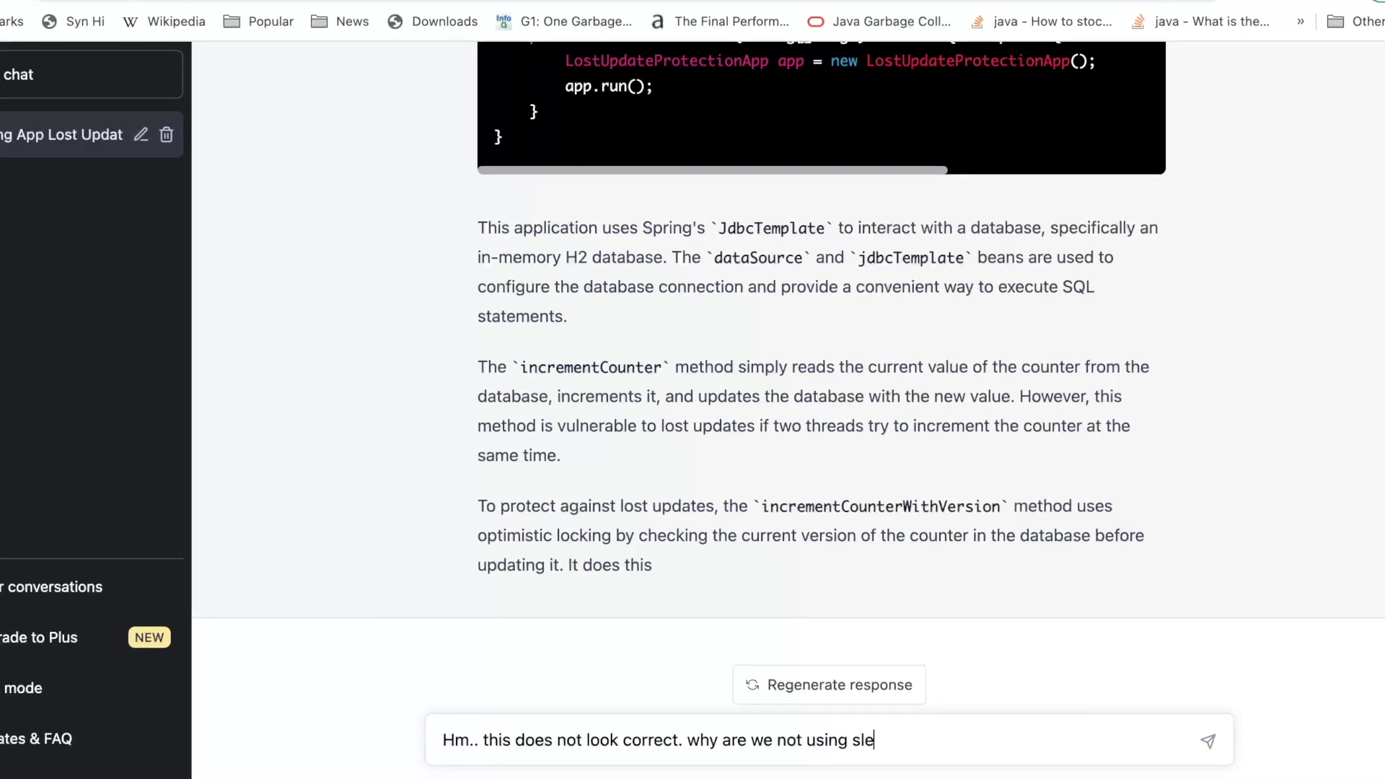
pyautogui.write('sing select for update ?')
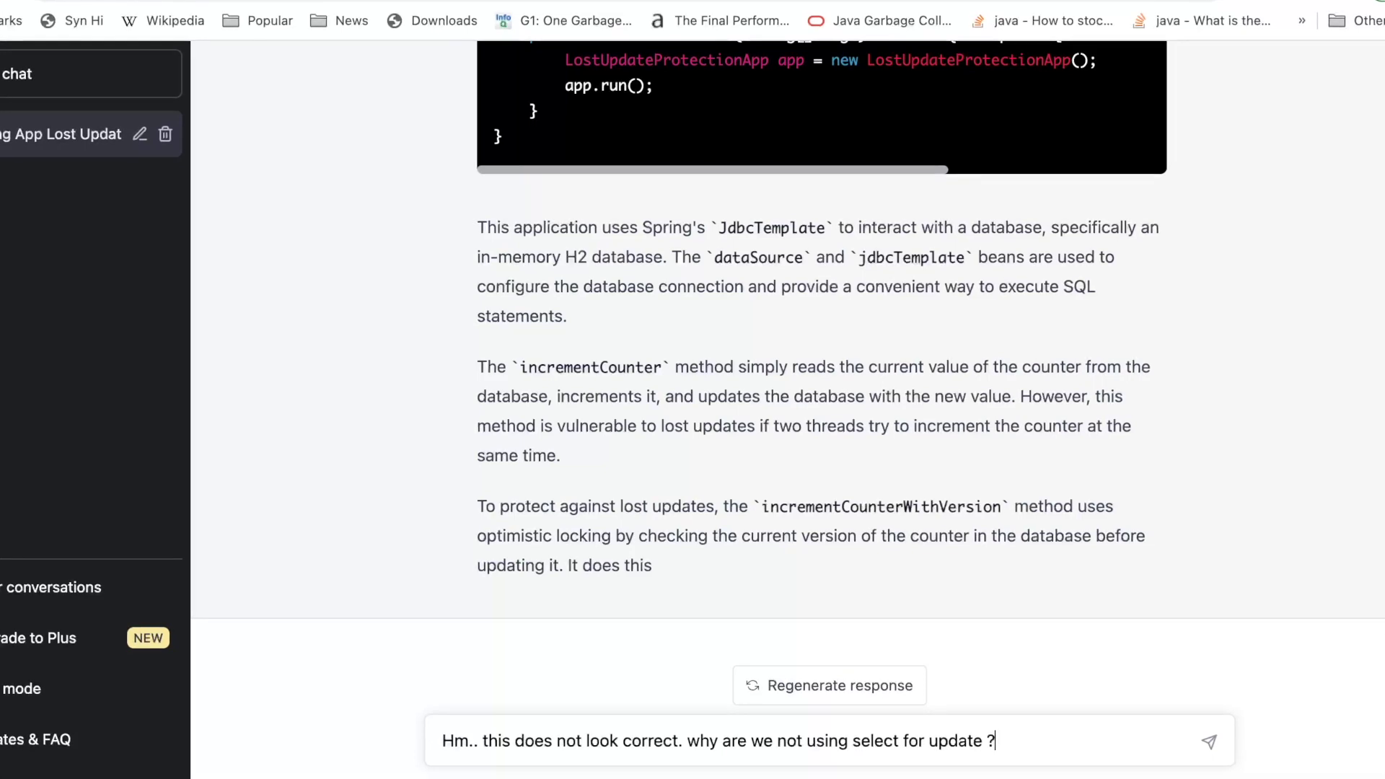
pyautogui.scroll(10, 807, 274)
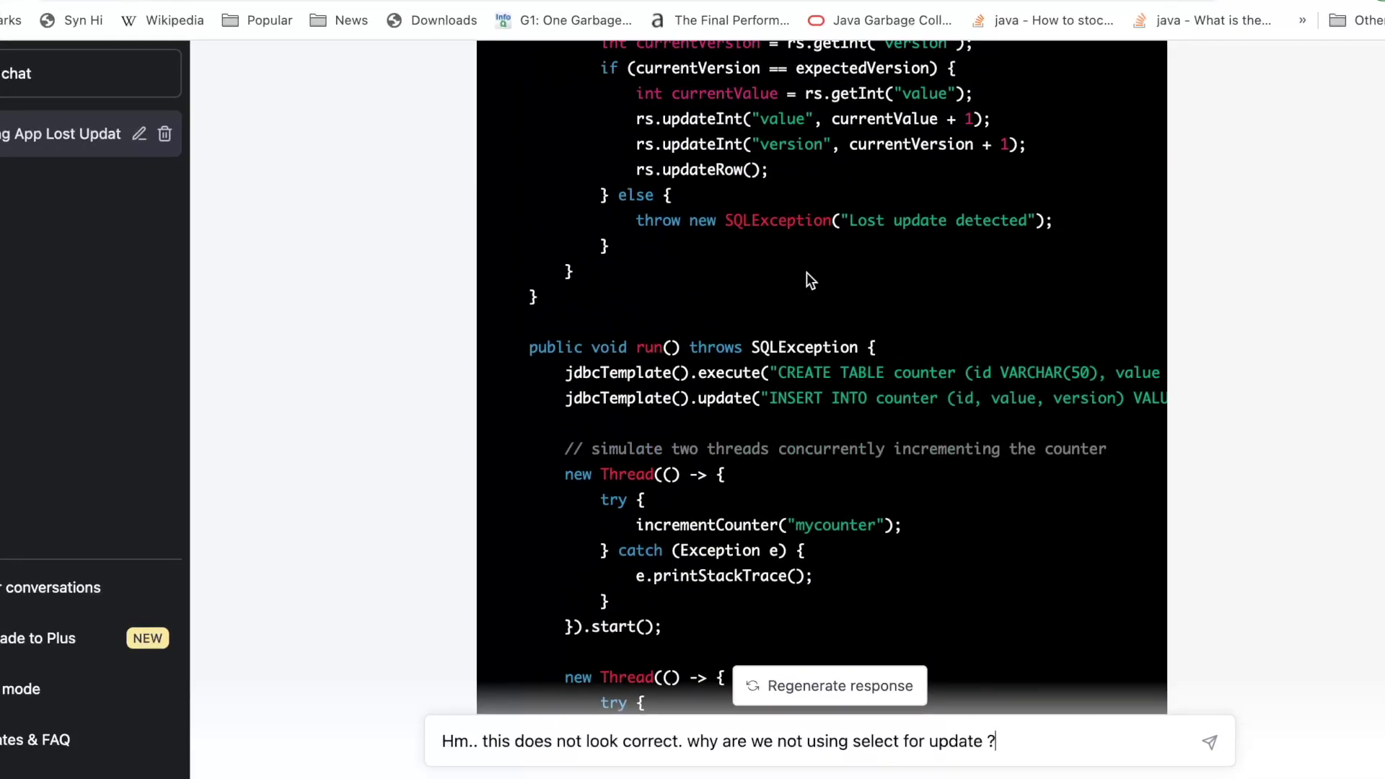
pyautogui.scroll(4, 807, 278)
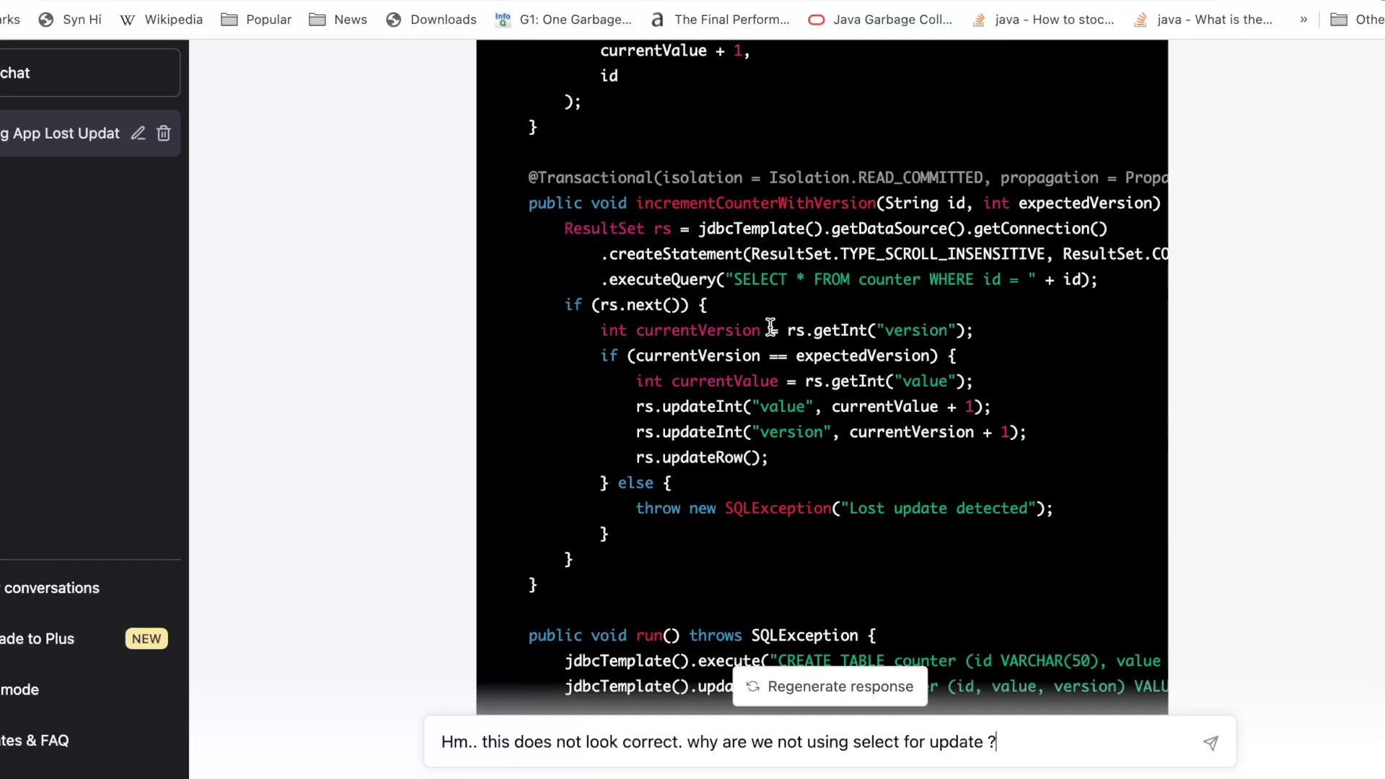
pyautogui.hscroll(2, 771, 330)
pyautogui.hscroll(4, 771, 330)
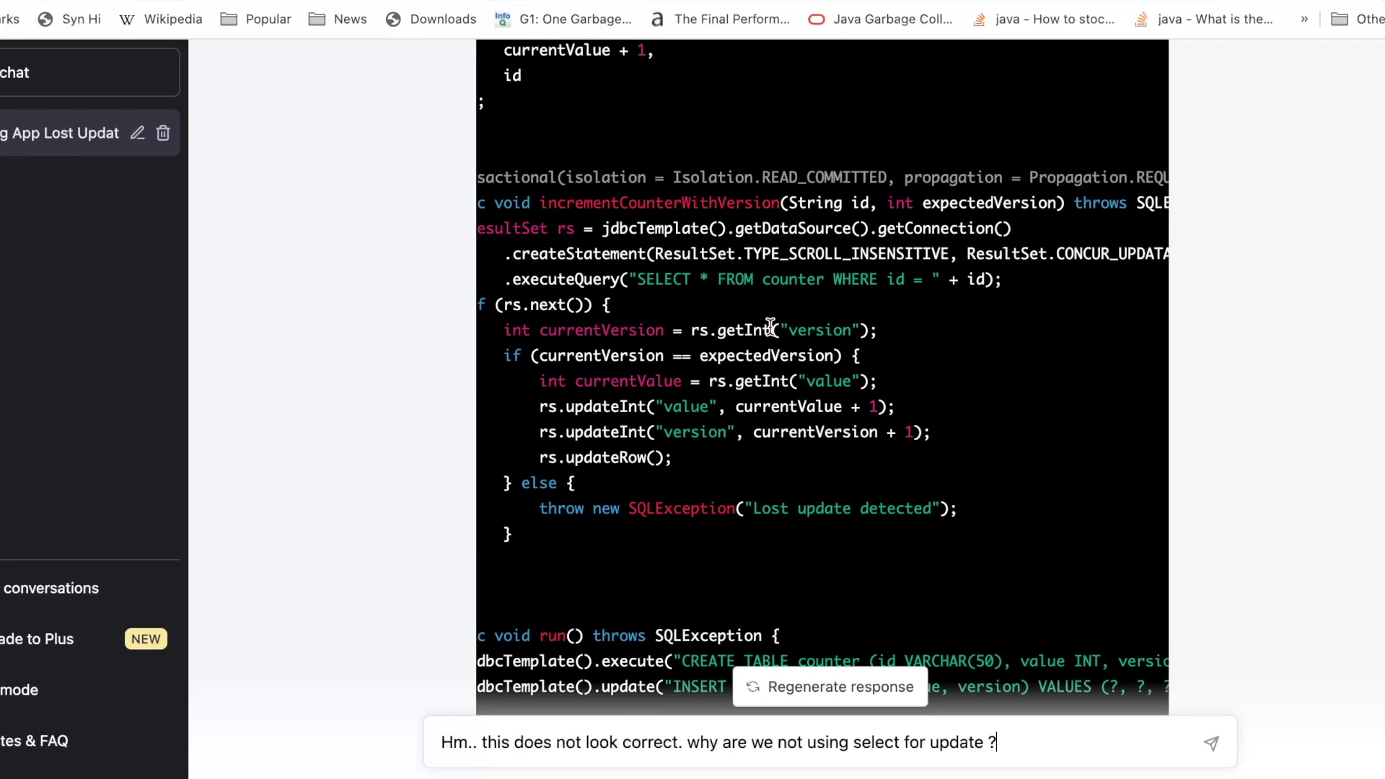
pyautogui.hscroll(-5, 770, 326)
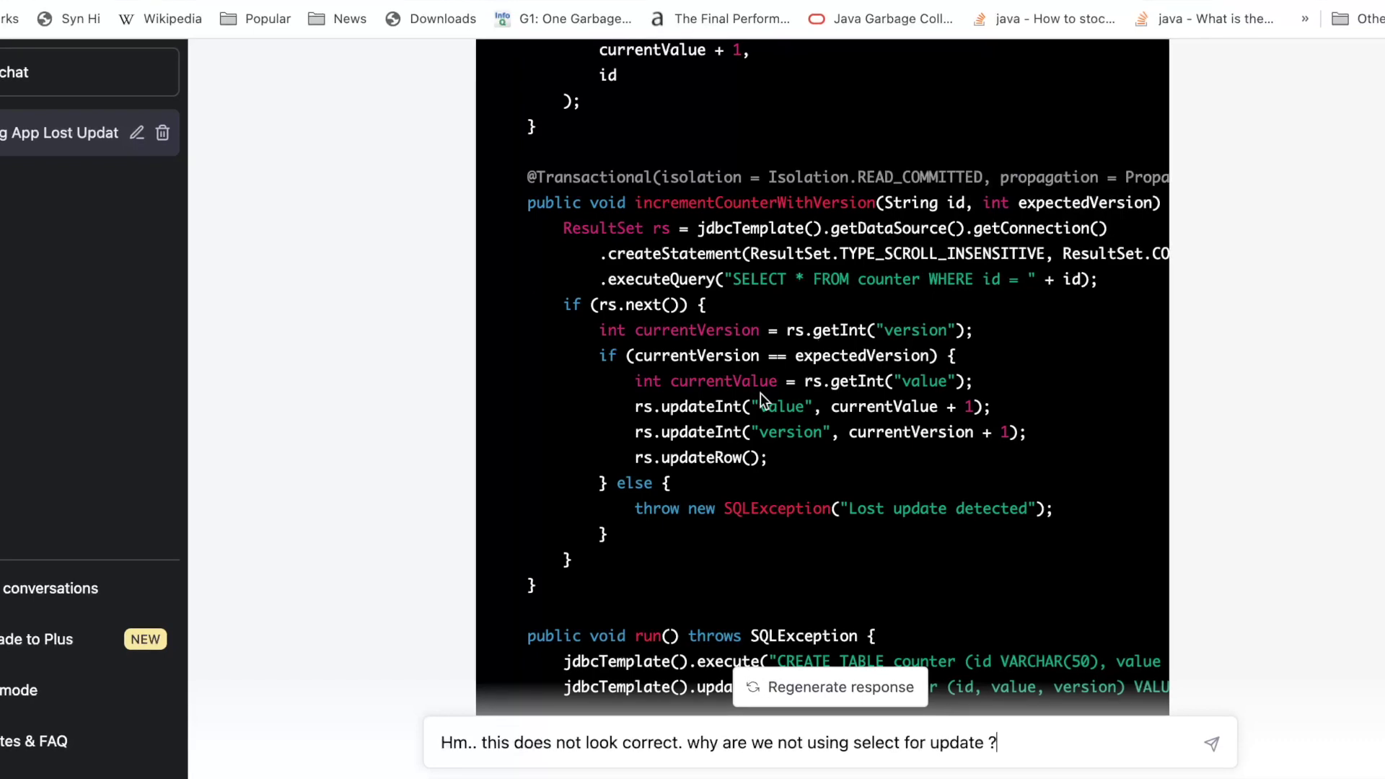
pyautogui.scroll(-1, 761, 392)
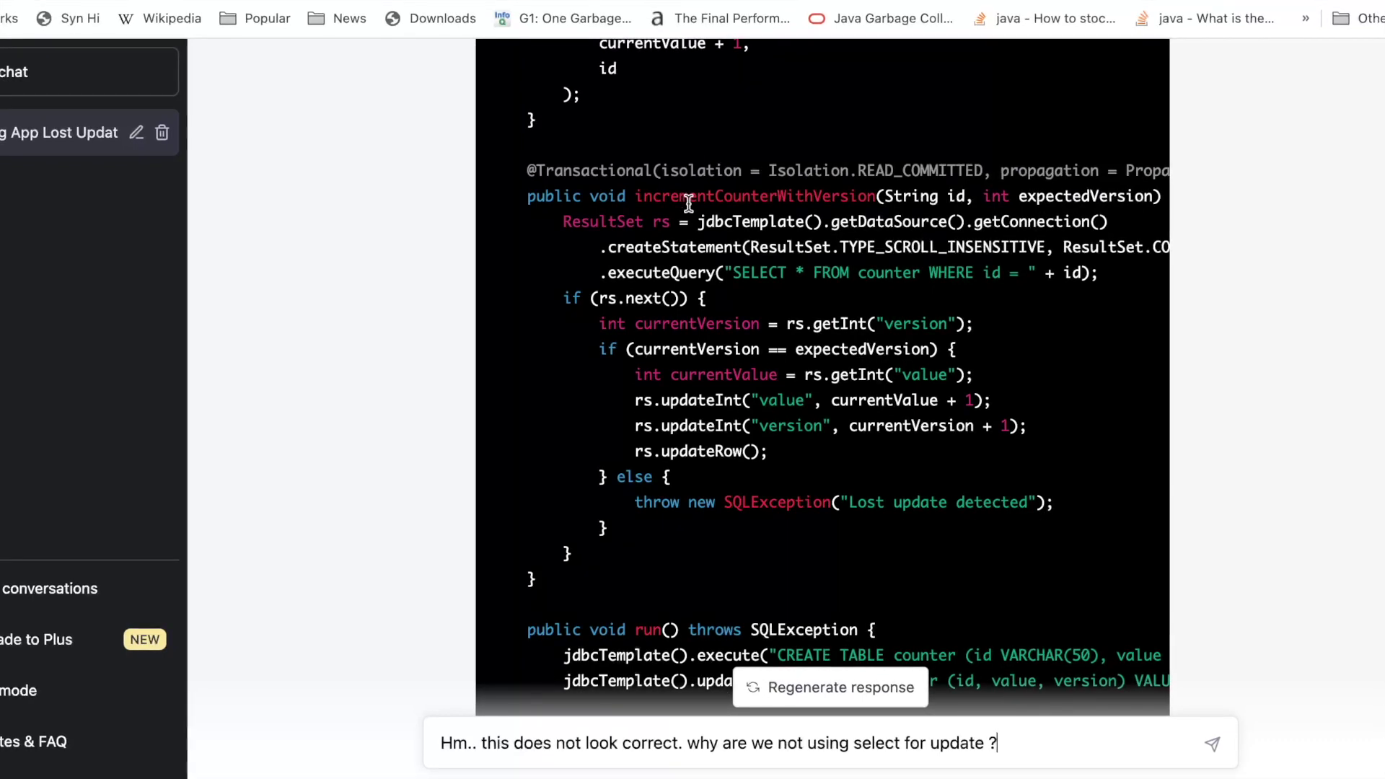
pyautogui.scroll(-15, 682, 349)
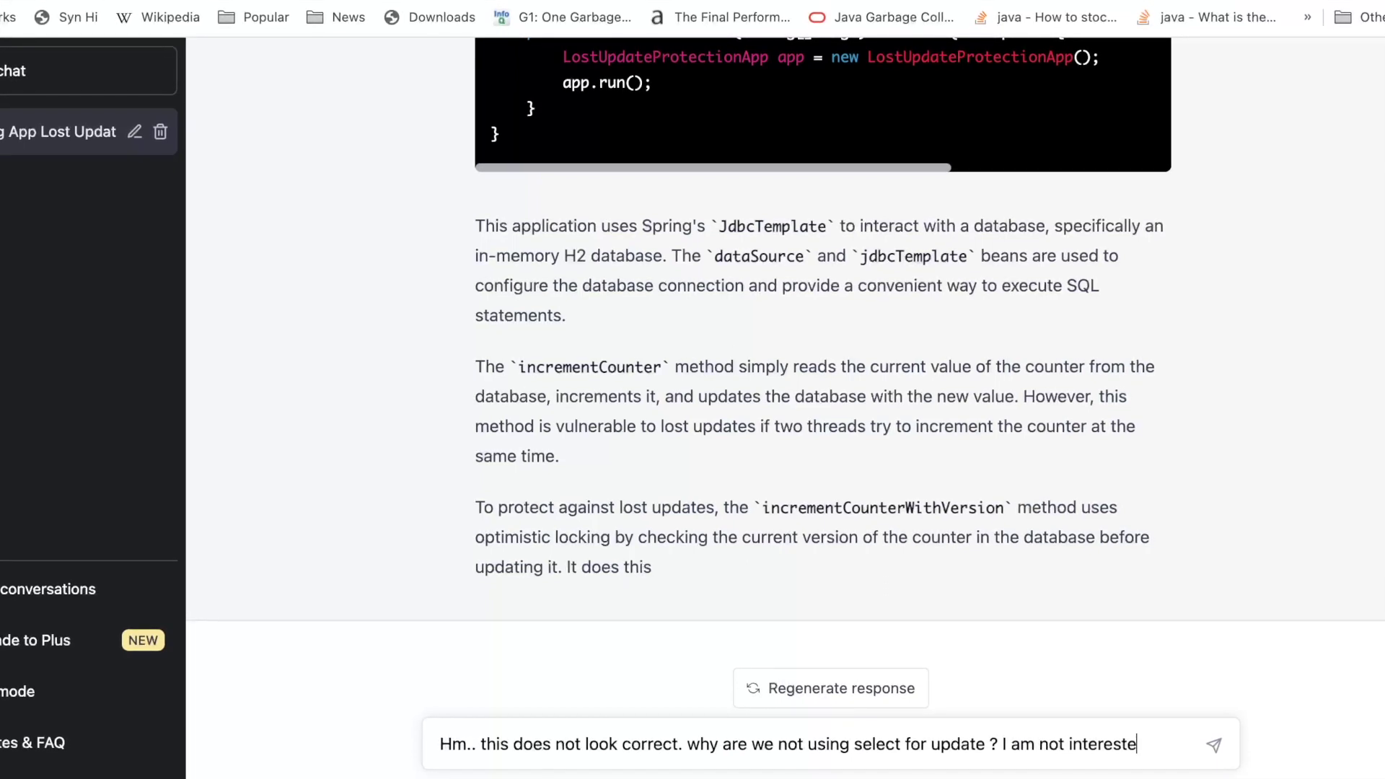
pyautogui.write('d in the version approach')
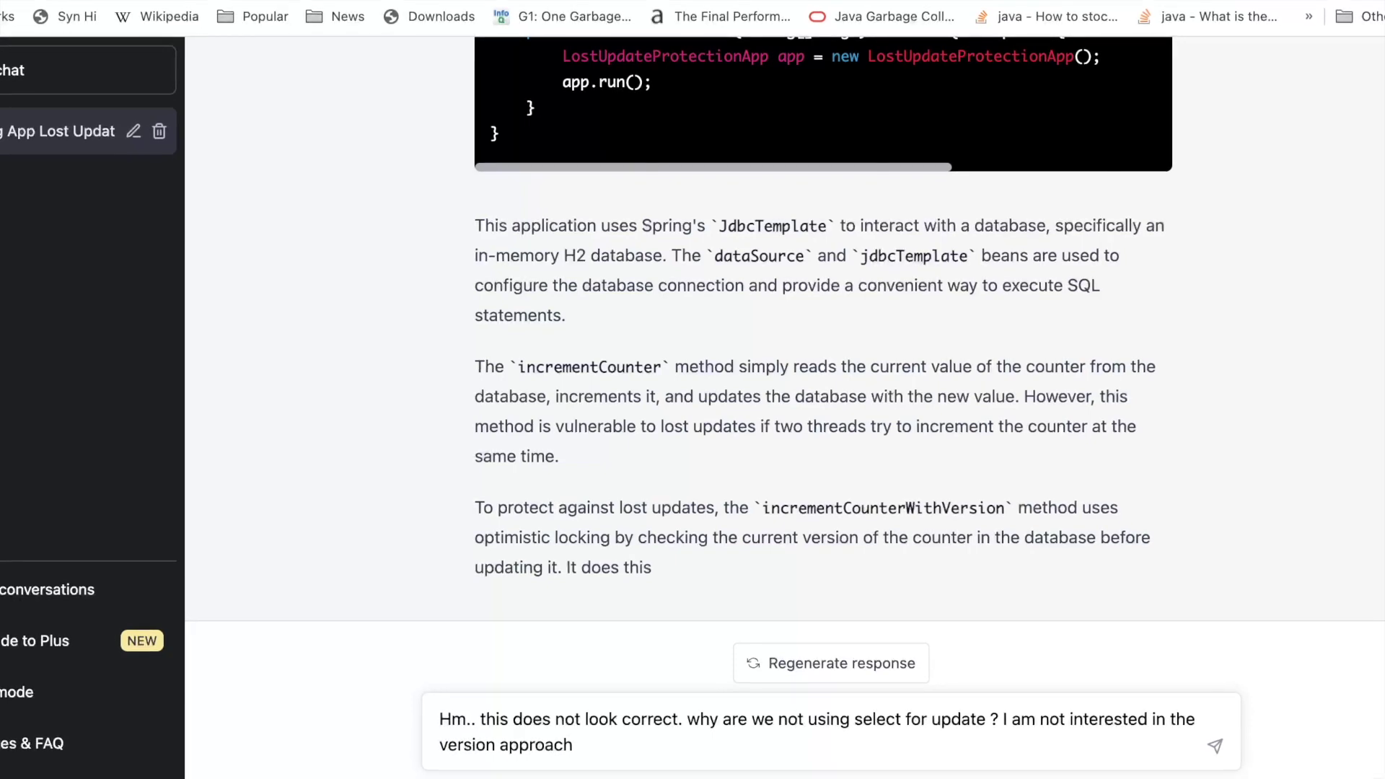
pyautogui.press('Return')
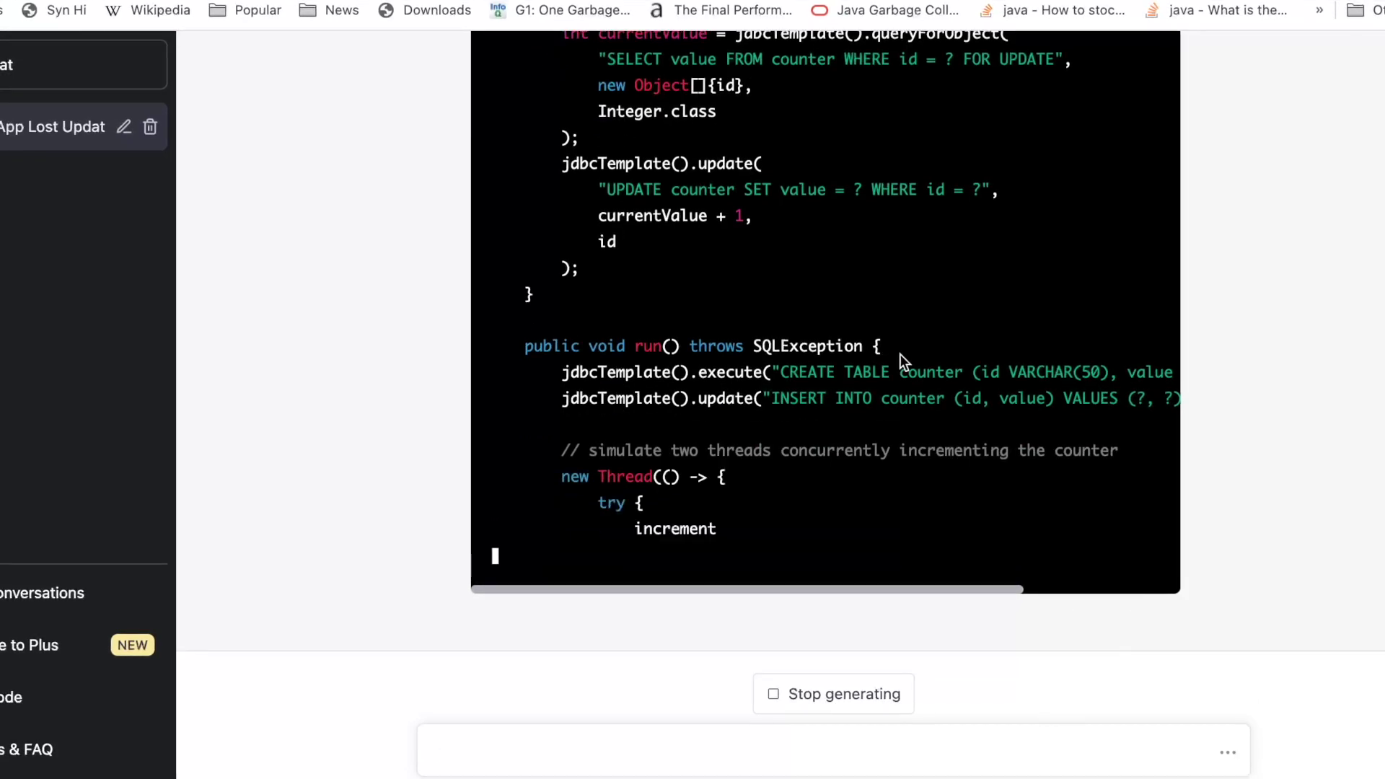
# Scroll up through the streaming SELECT FOR UPDATE answer.
pyautogui.scroll(2, 900, 353)
# Highlight the SELECT ... FOR UPDATE query in the new code, then scroll back over the reply.
pyautogui.scroll(10, 901, 353)
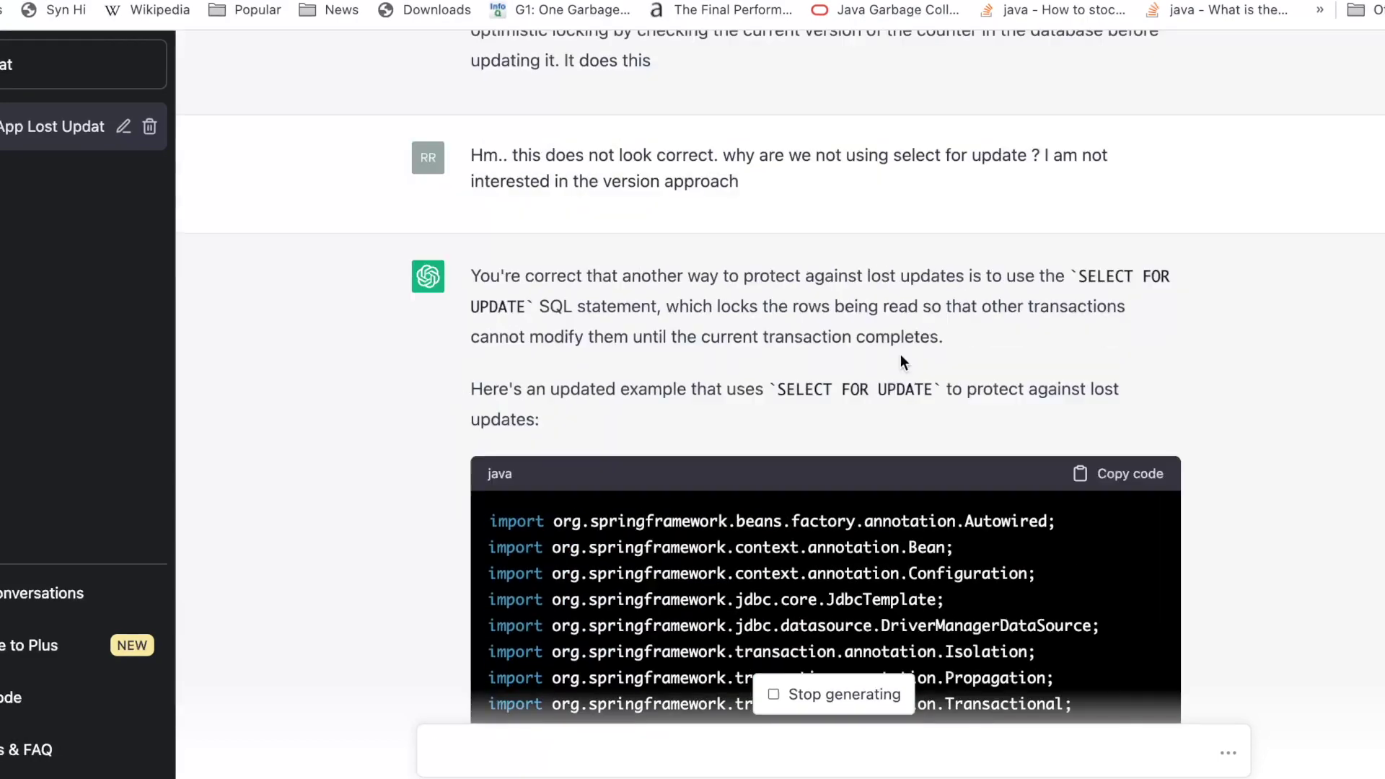
pyautogui.scroll(-10, 901, 353)
pyautogui.scroll(1, 900, 353)
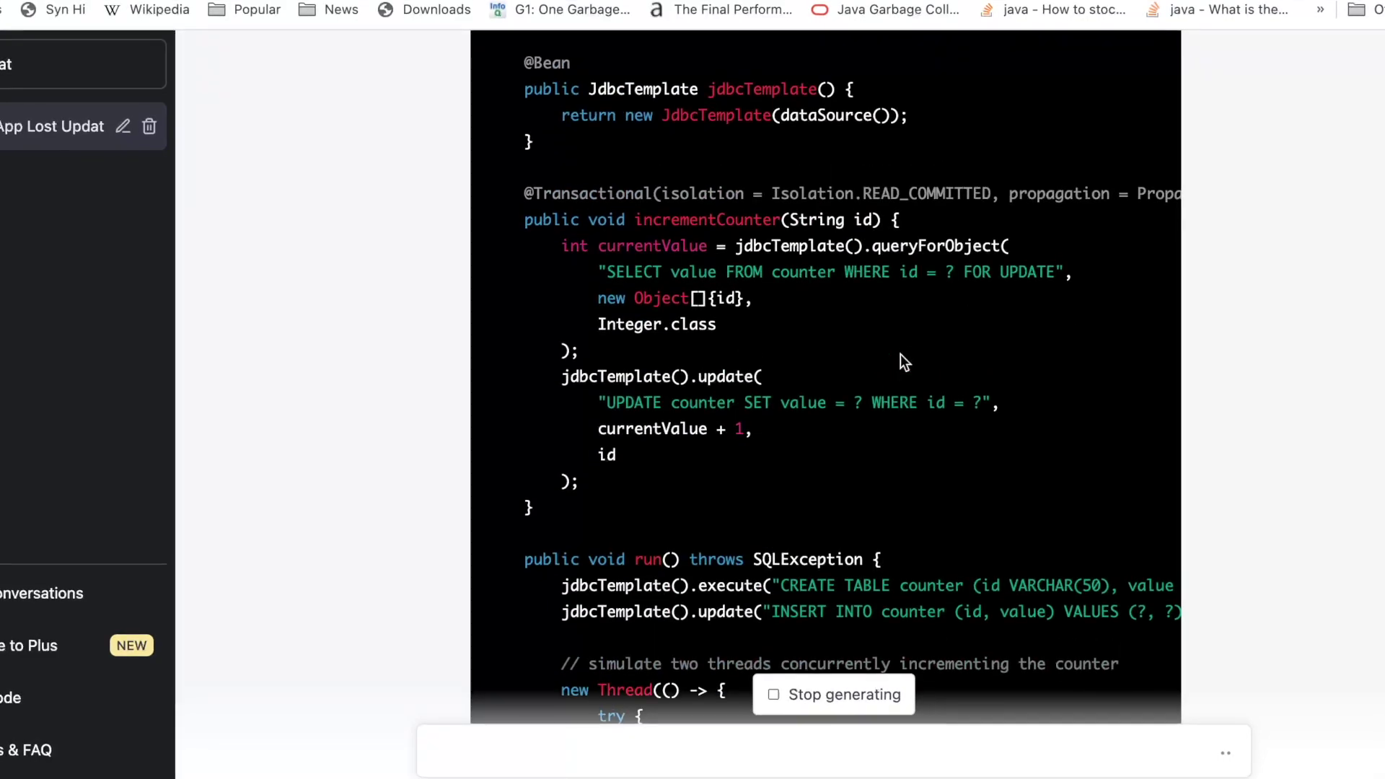
pyautogui.moveTo(598, 274); pyautogui.dragTo(1012, 279)
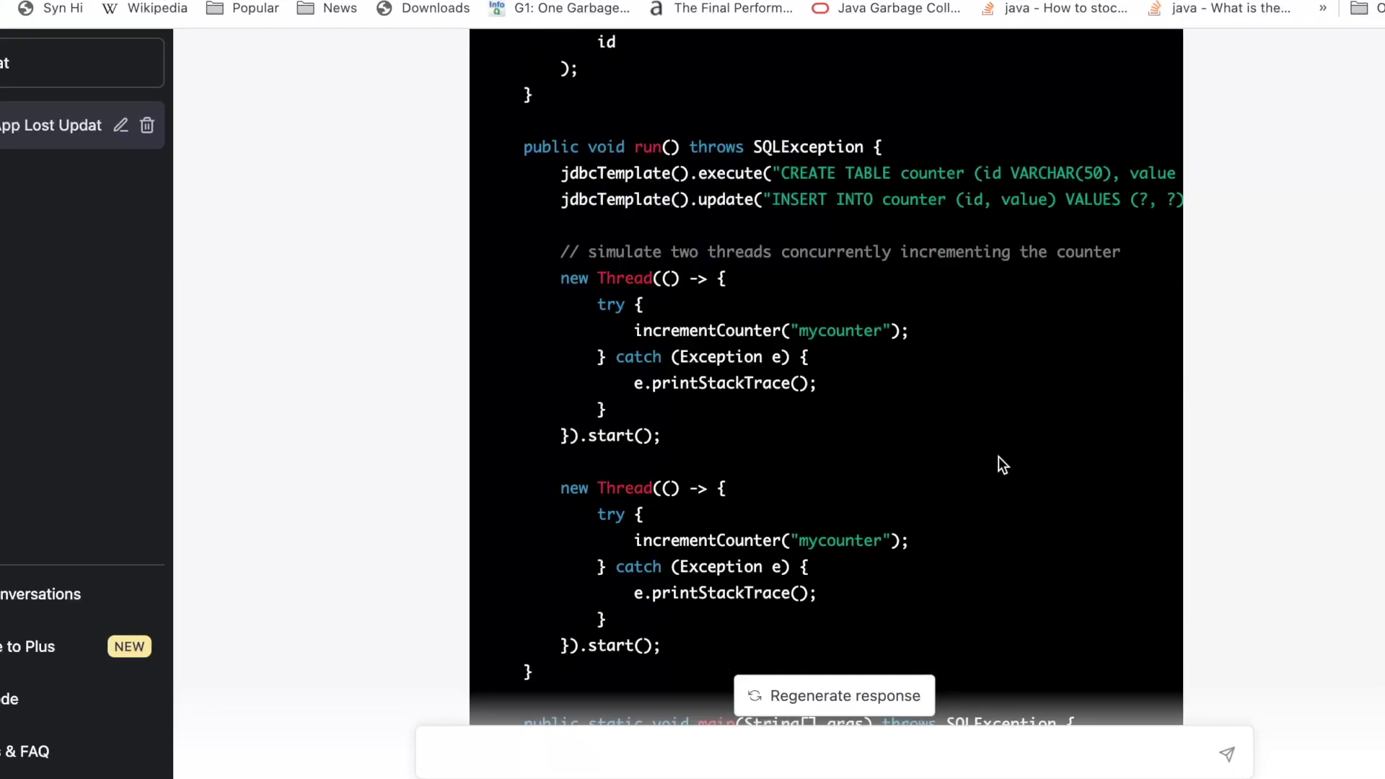
pyautogui.scroll(10, 998, 457)
pyautogui.scroll(15, 999, 457)
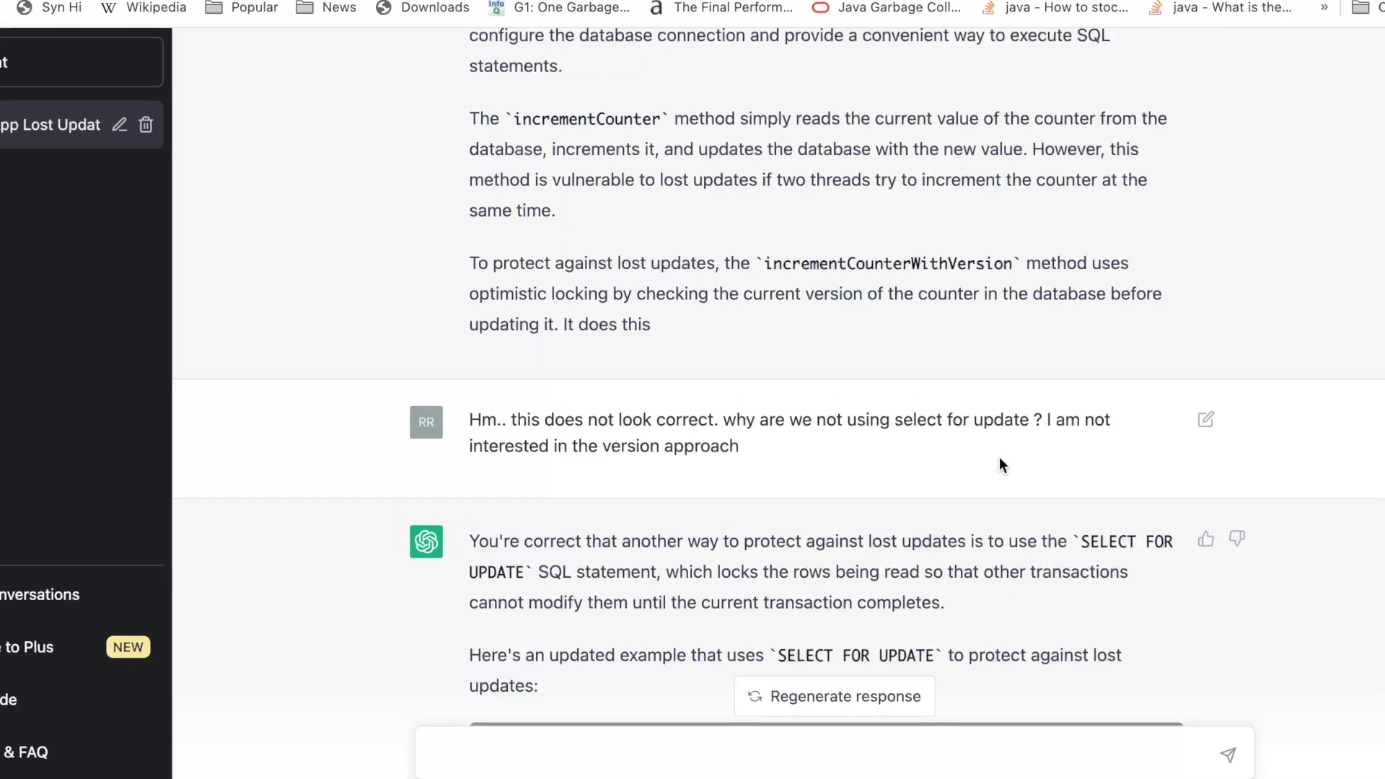
pyautogui.scroll(-3, 1000, 461)
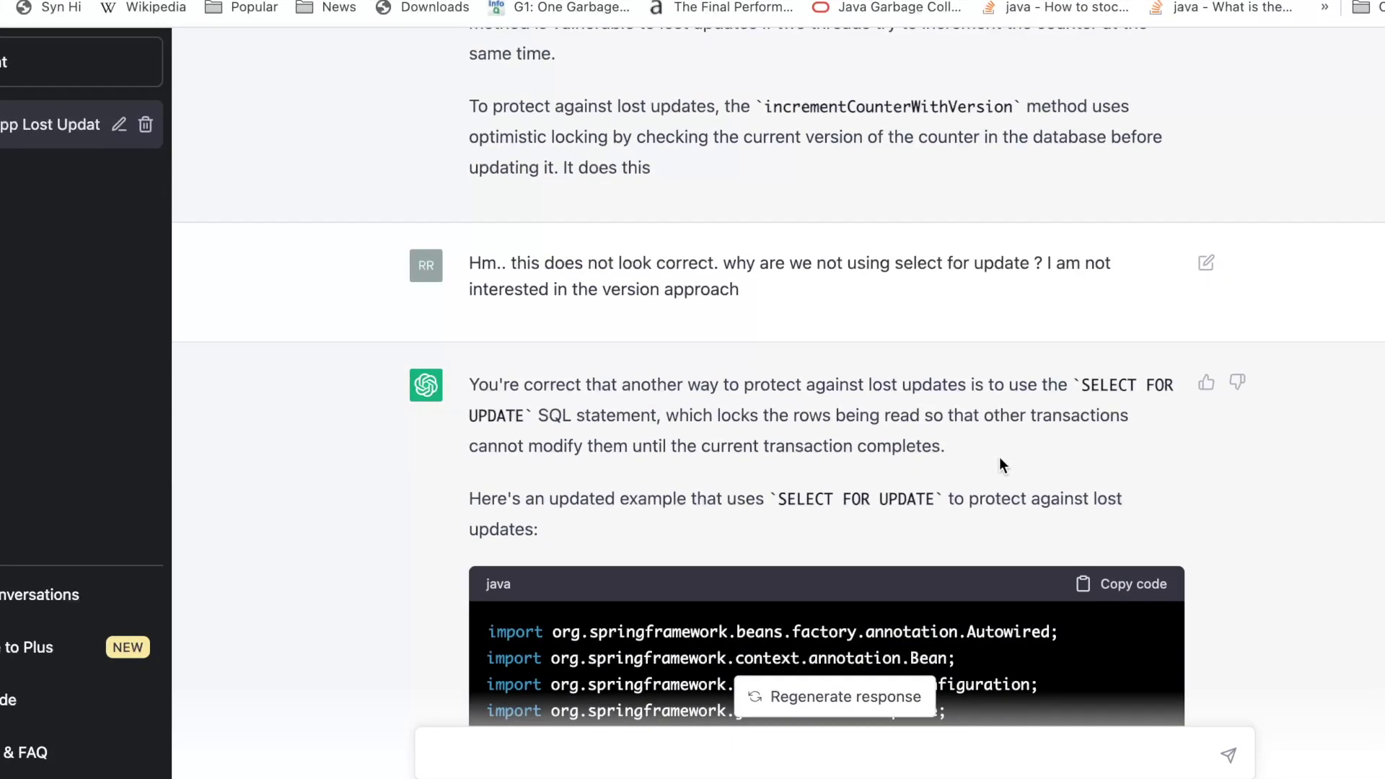